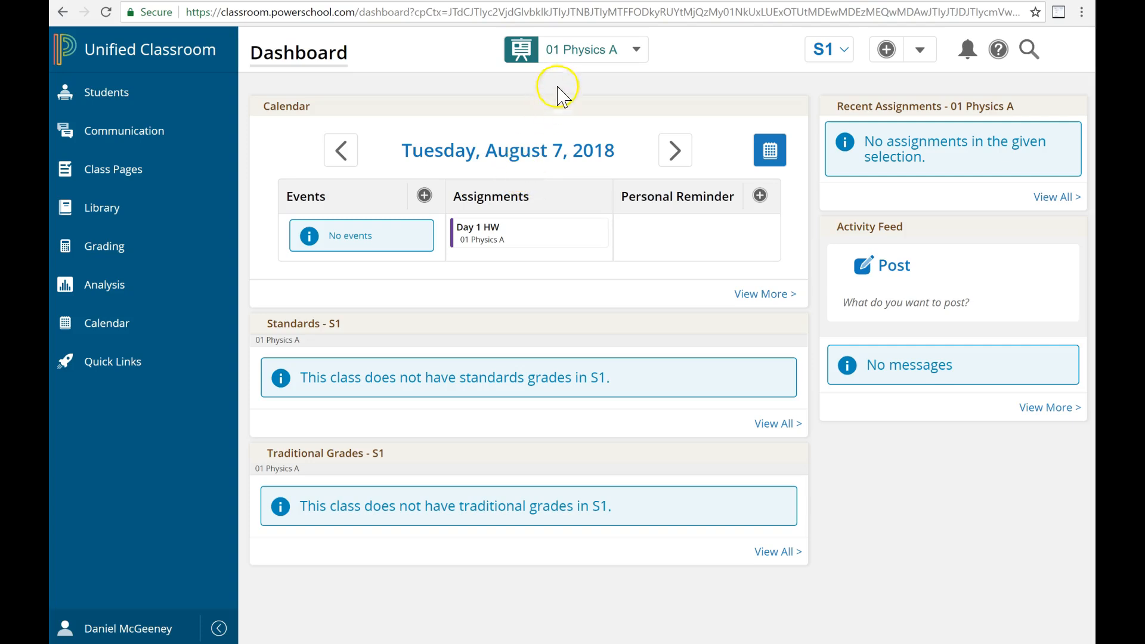
Look at the shortcuts available for the 01 Physics A class in the class selector, then close the selector
left_click(574, 58)
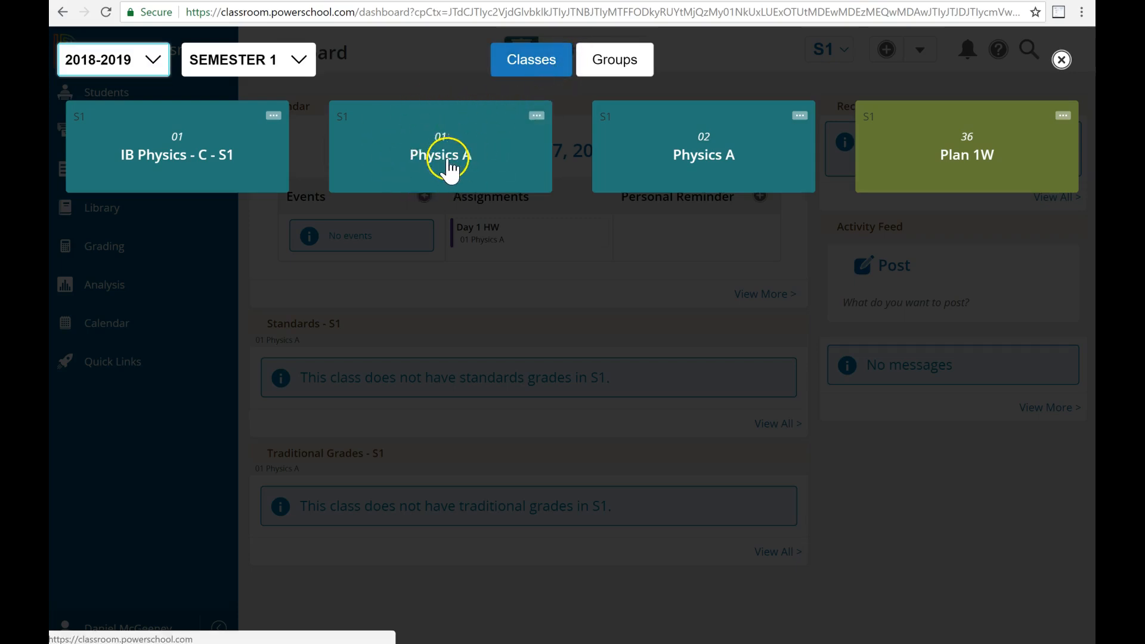
left_click(537, 116)
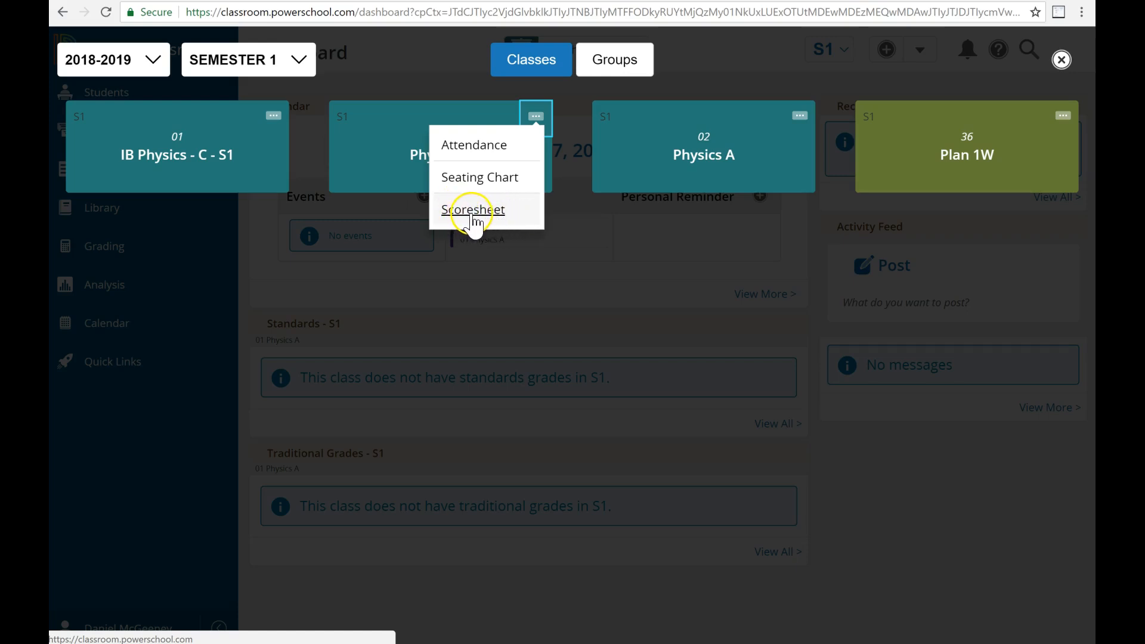
left_click(1061, 60)
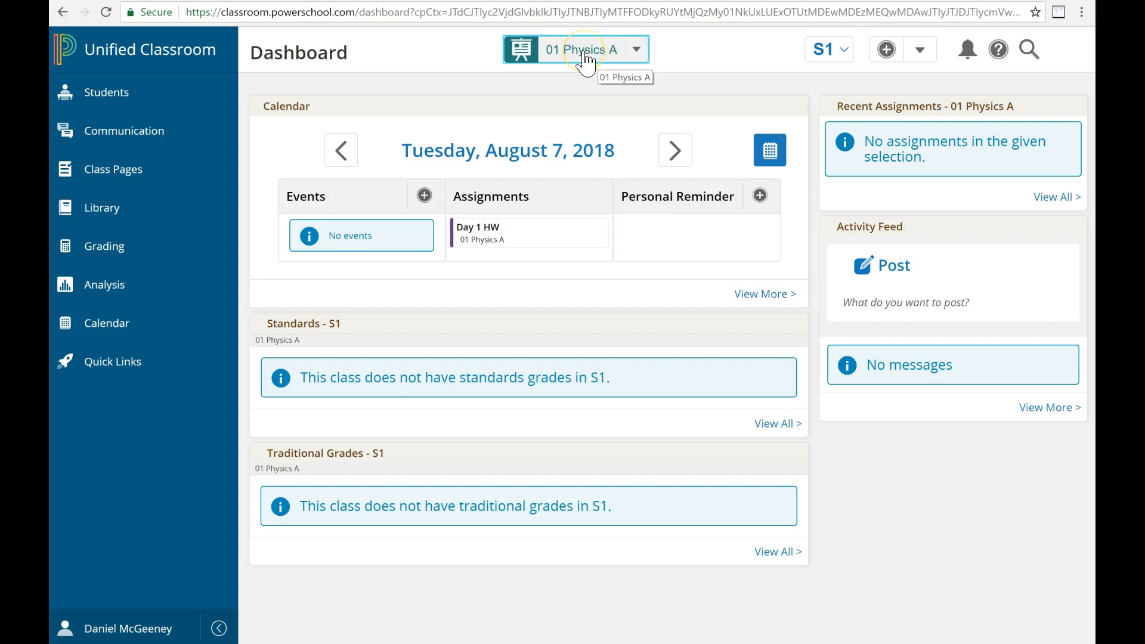
Open the 01 Physics A scoresheet and enter a Unit 1 Test score of 27 for the first student
left_click(108, 249)
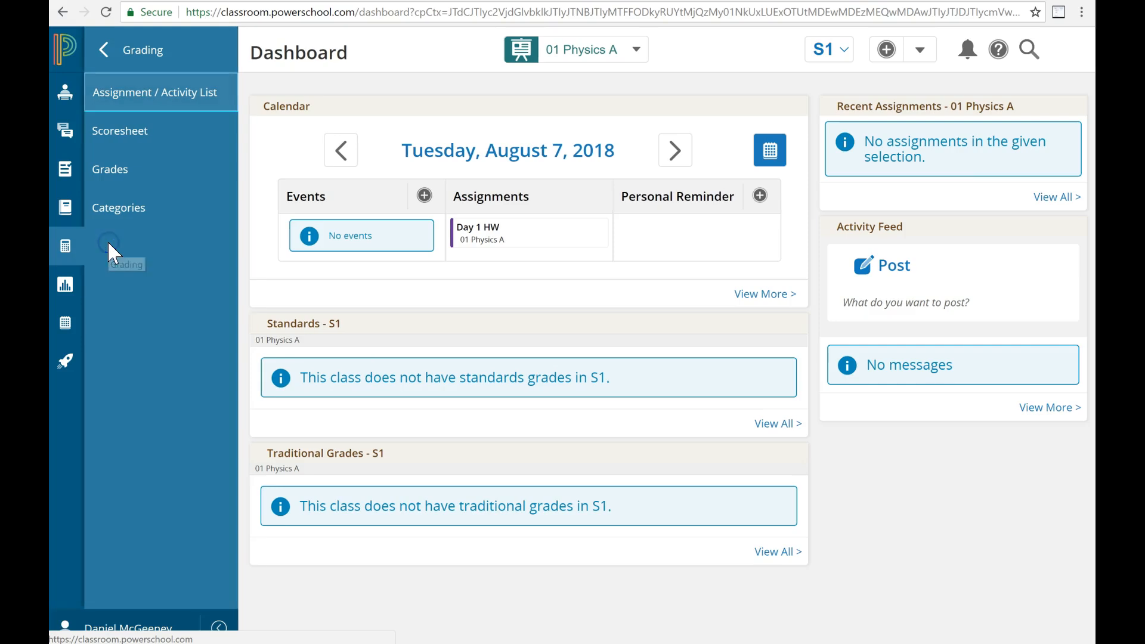
left_click(128, 143)
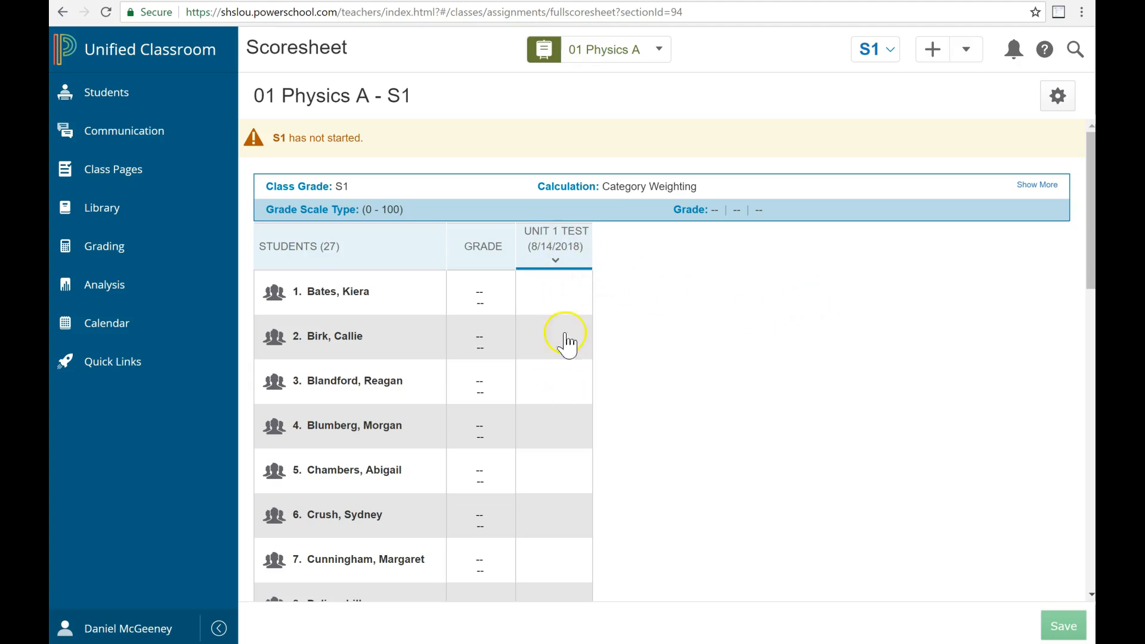
left_click(558, 295)
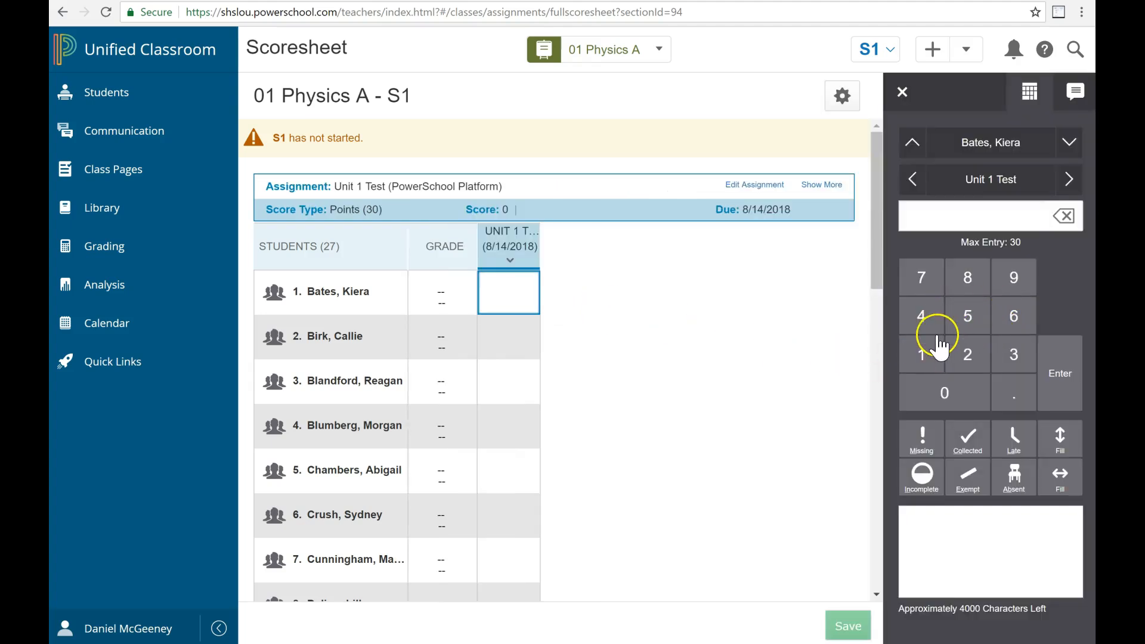
type("27")
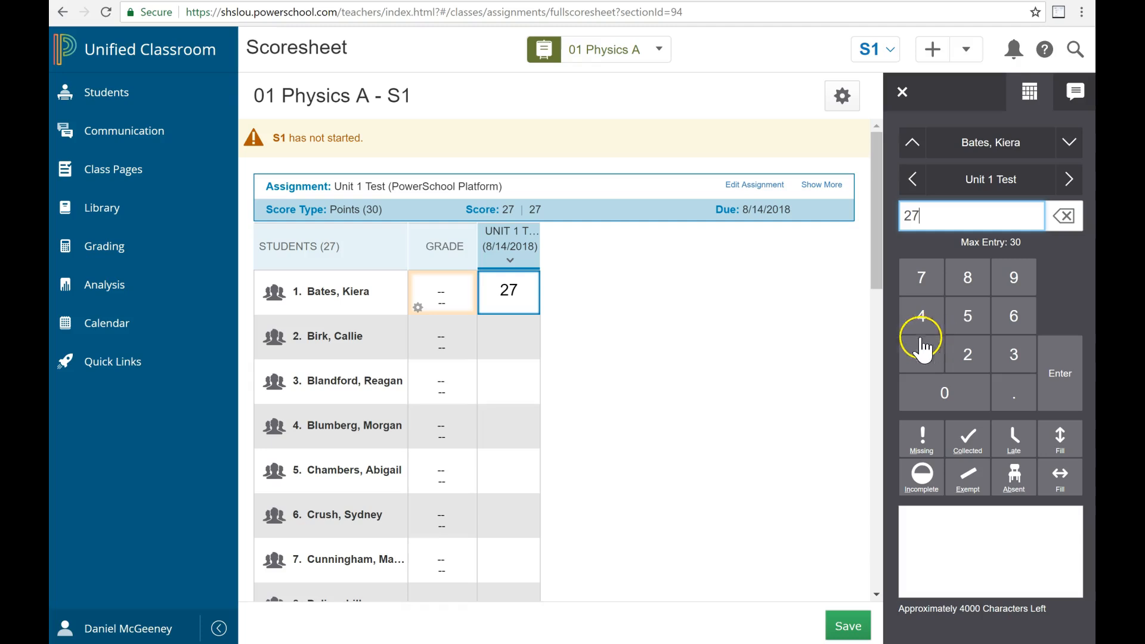
Enter a Unit 1 Test score of 30 for the sixth student in the scoresheet
left_click(505, 480)
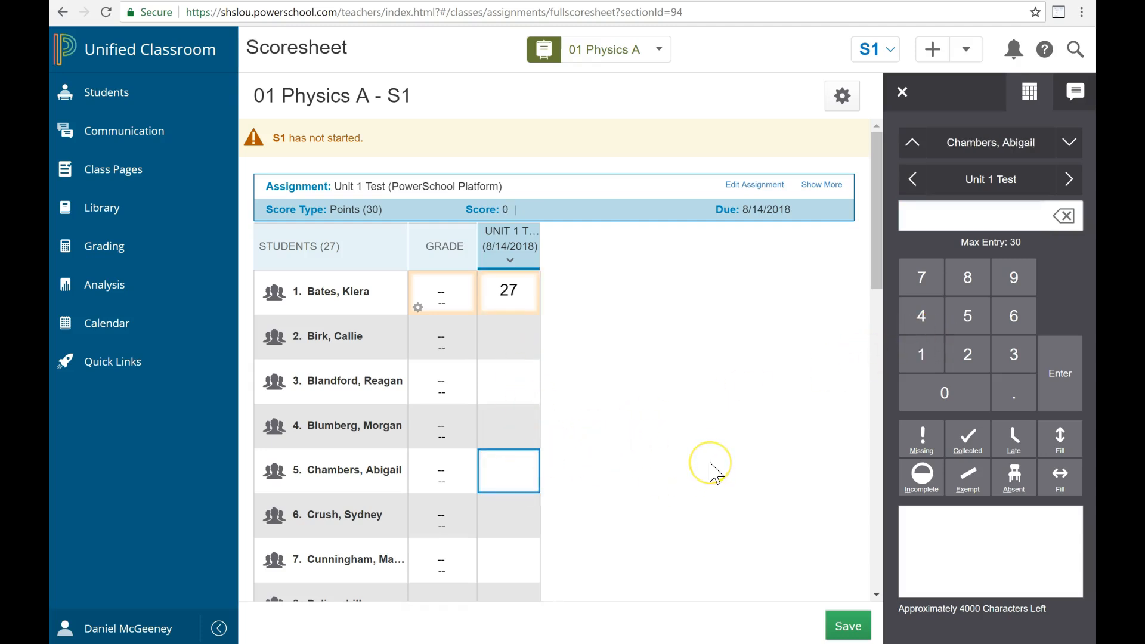
key("Up")
key("Up")
key("Up")
key("Down")
key("Down")
key("Down")
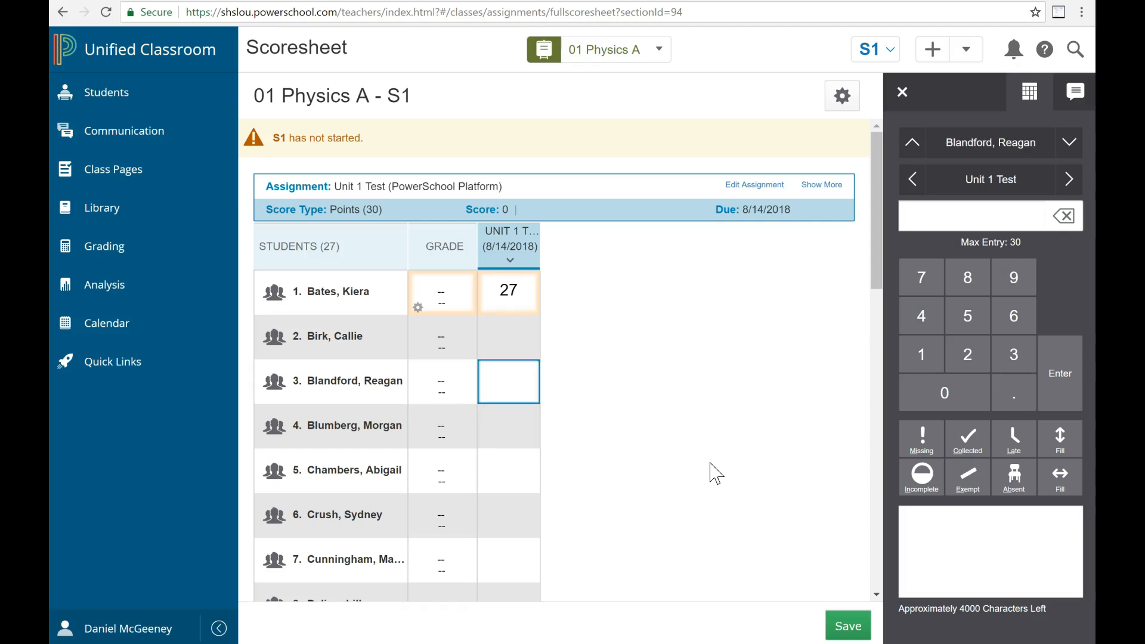
key("Down")
type("3")
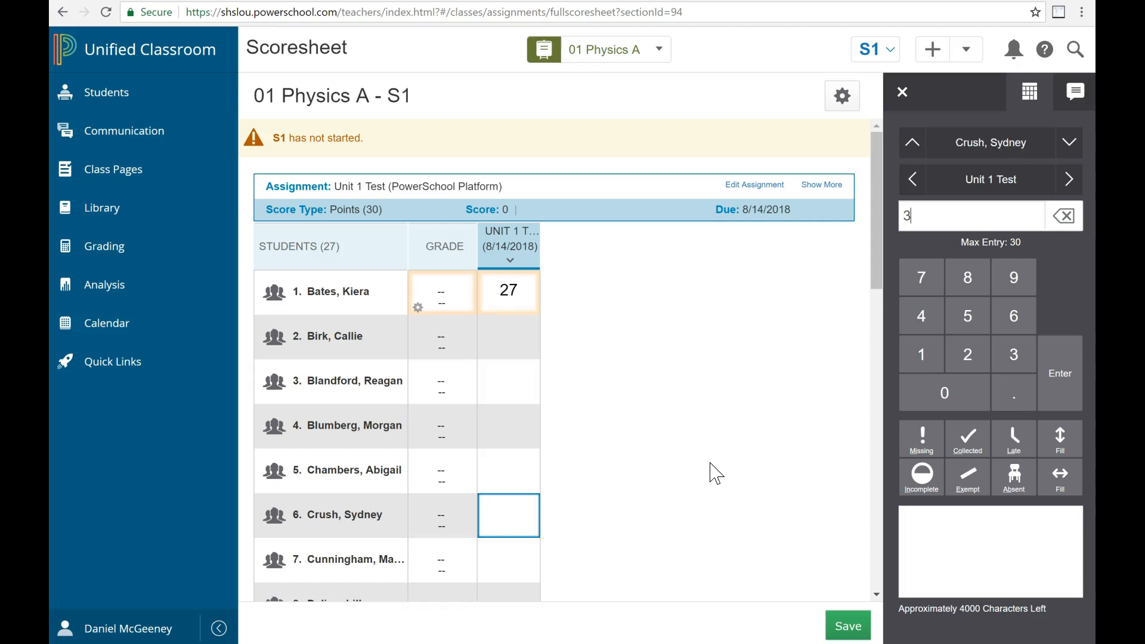
type("0")
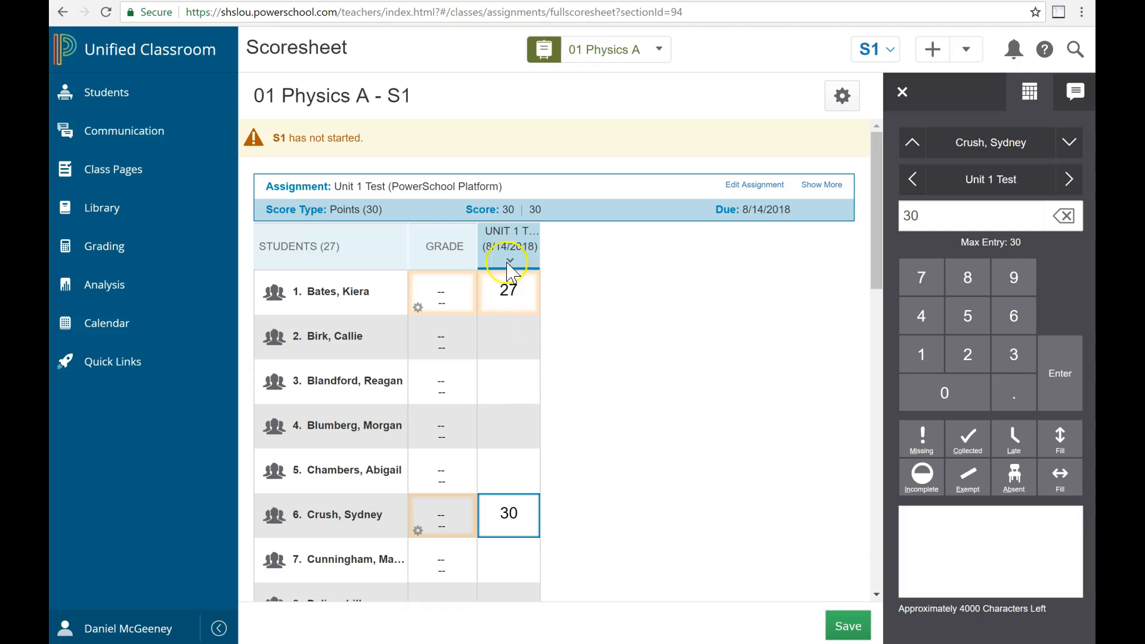
Check the Unit 1 Test's score type and save the entered student scores
left_click_drag(338, 210, 385, 210)
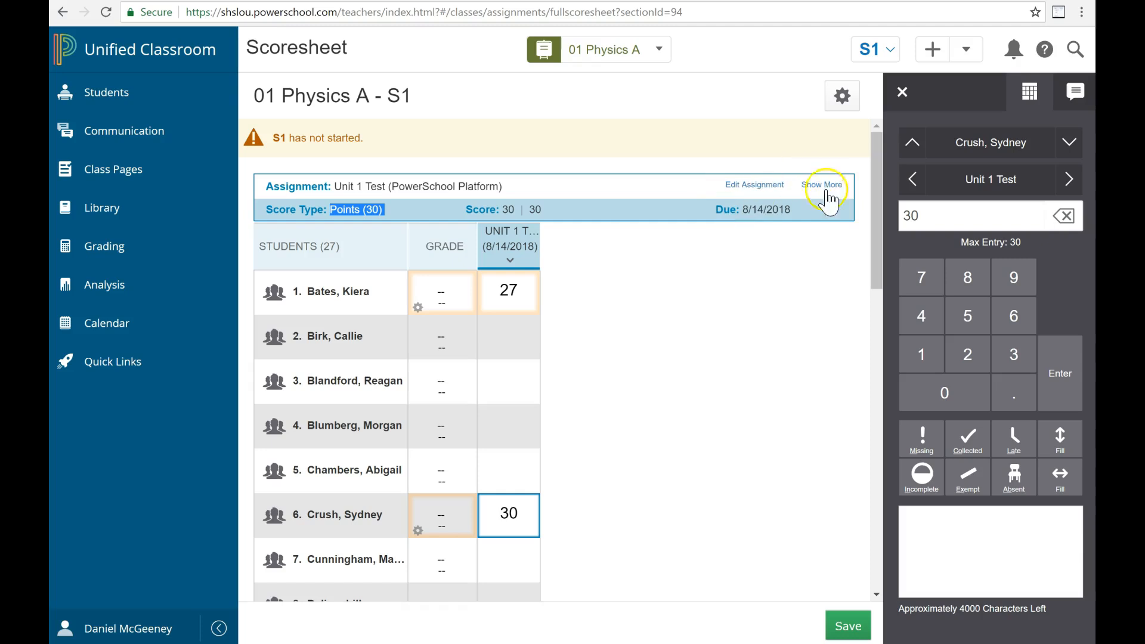
left_click(603, 284)
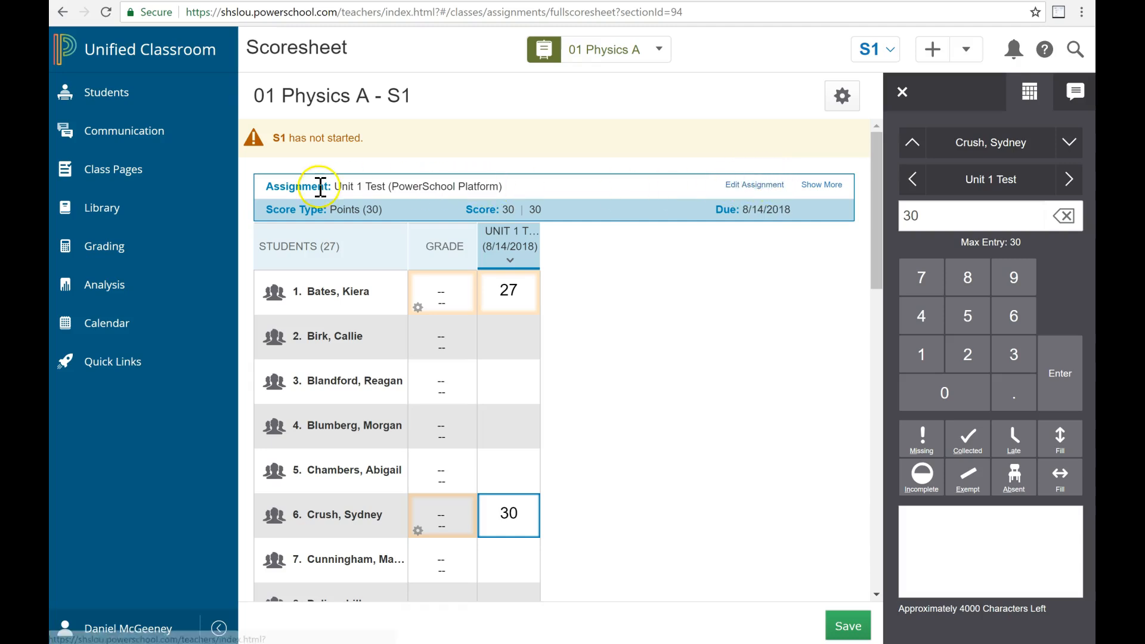
left_click(753, 185)
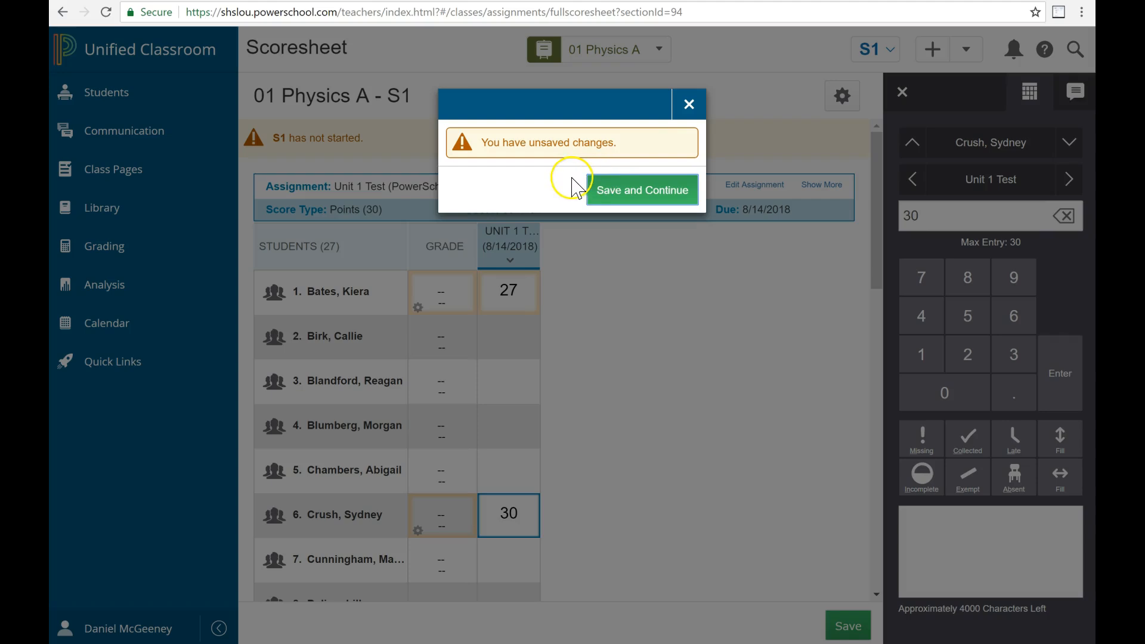
left_click(690, 106)
left_click(848, 625)
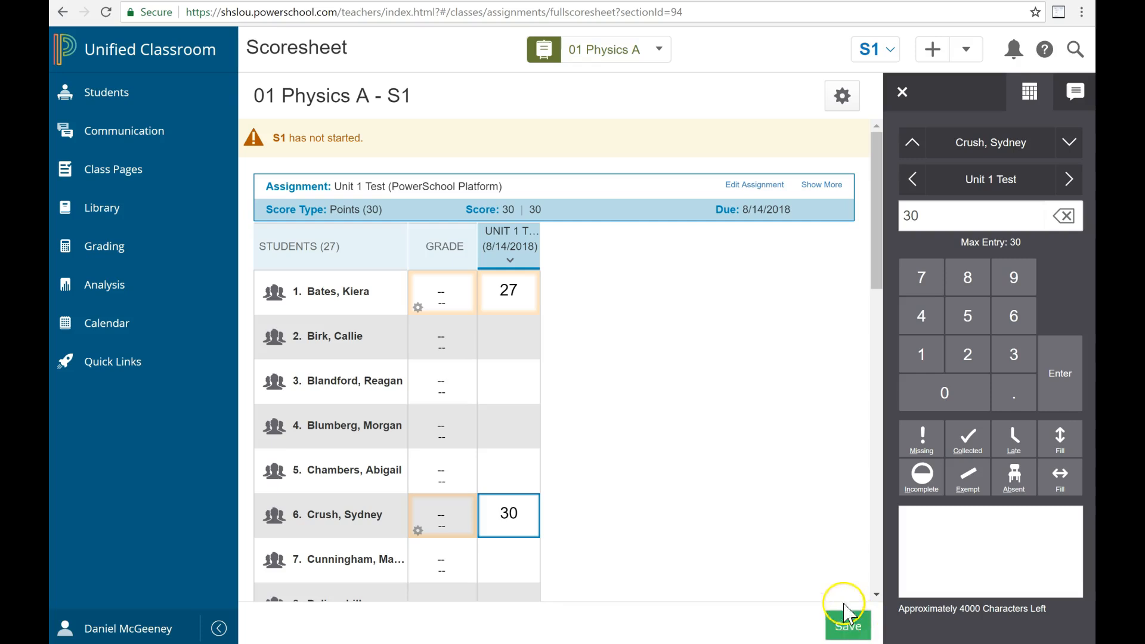
left_click(848, 626)
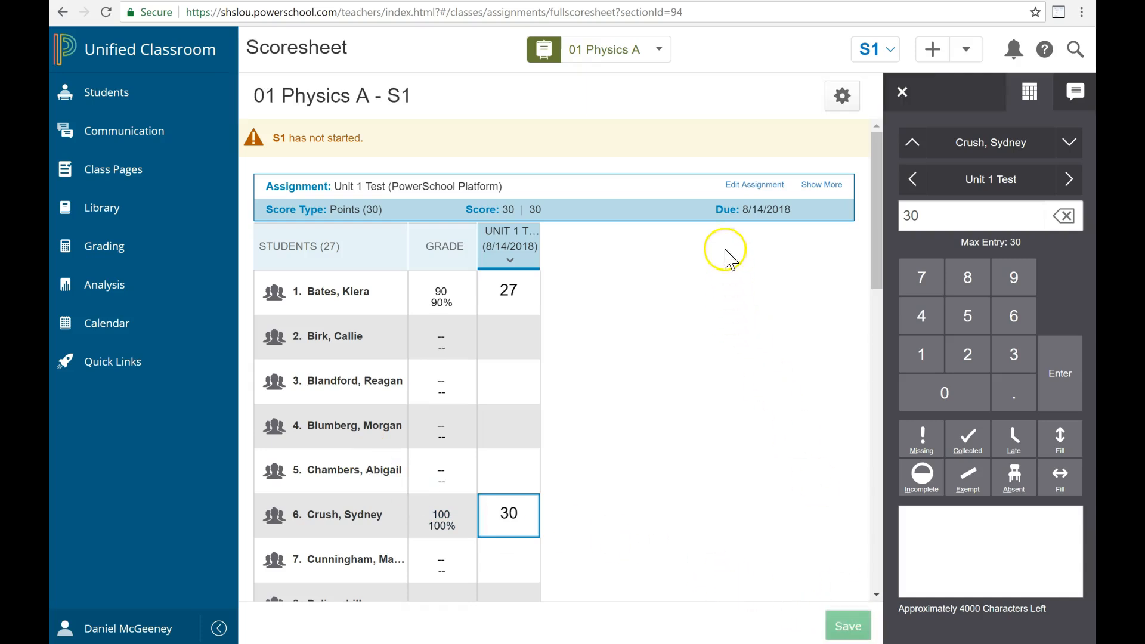
Open the Unit 1 Test assignment for editing and review its name and the classes it can be assigned to
left_click(756, 186)
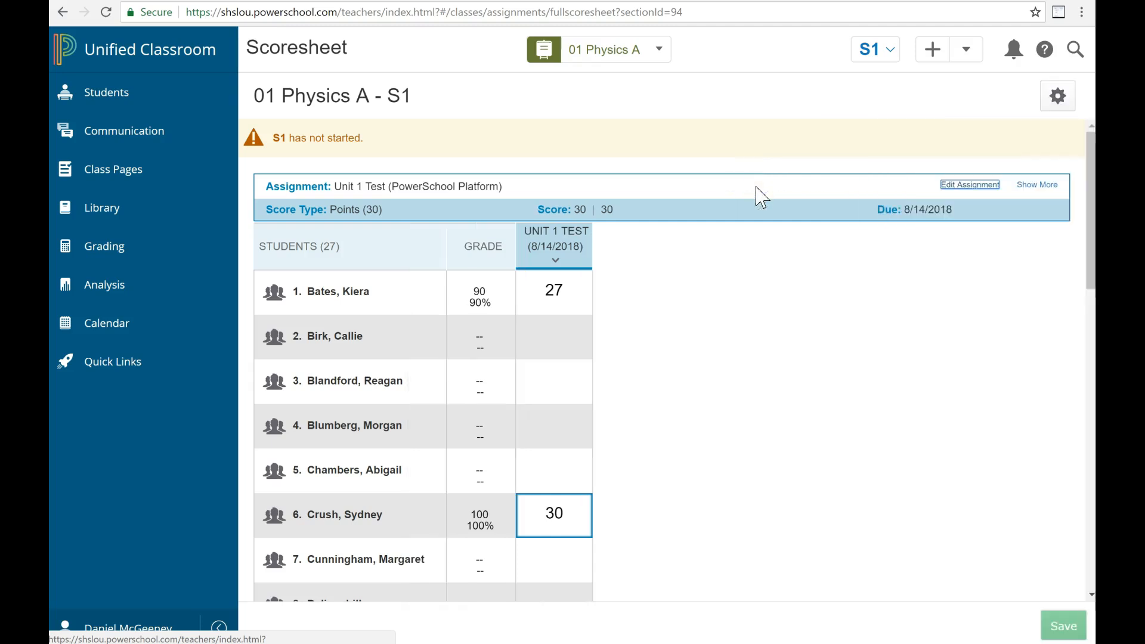
left_click(956, 188)
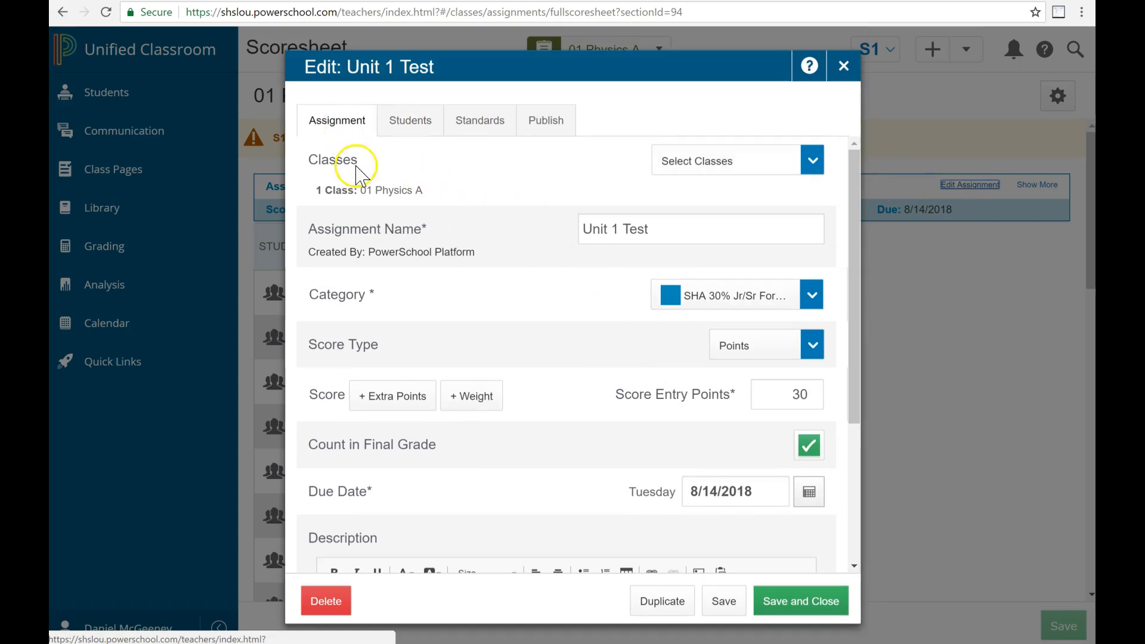
left_click_drag(667, 230, 541, 230)
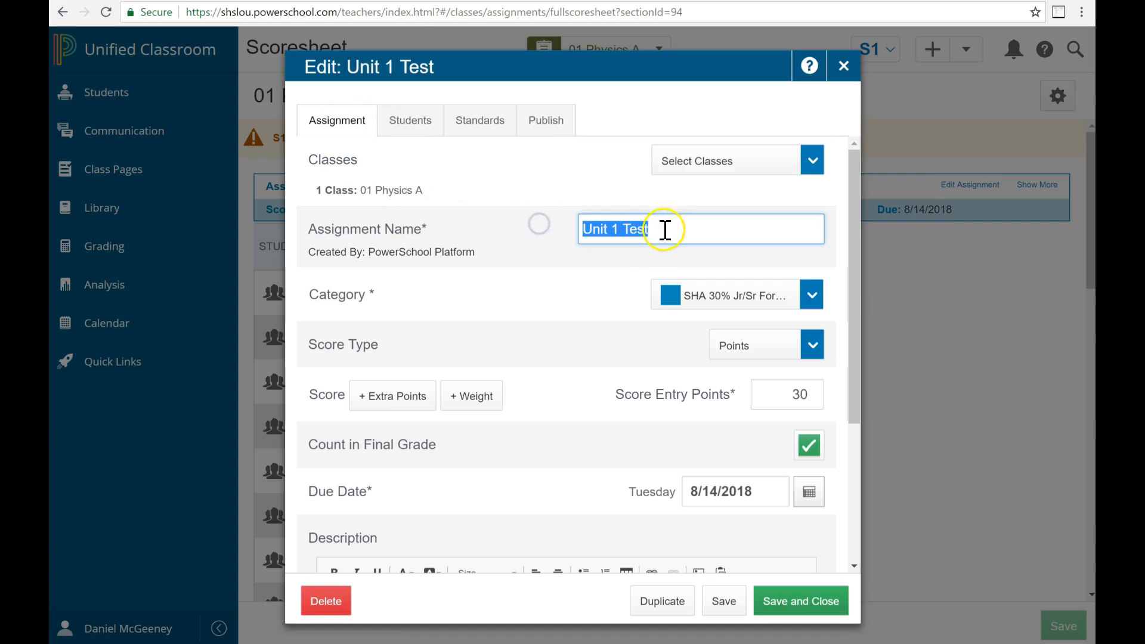
left_click(707, 173)
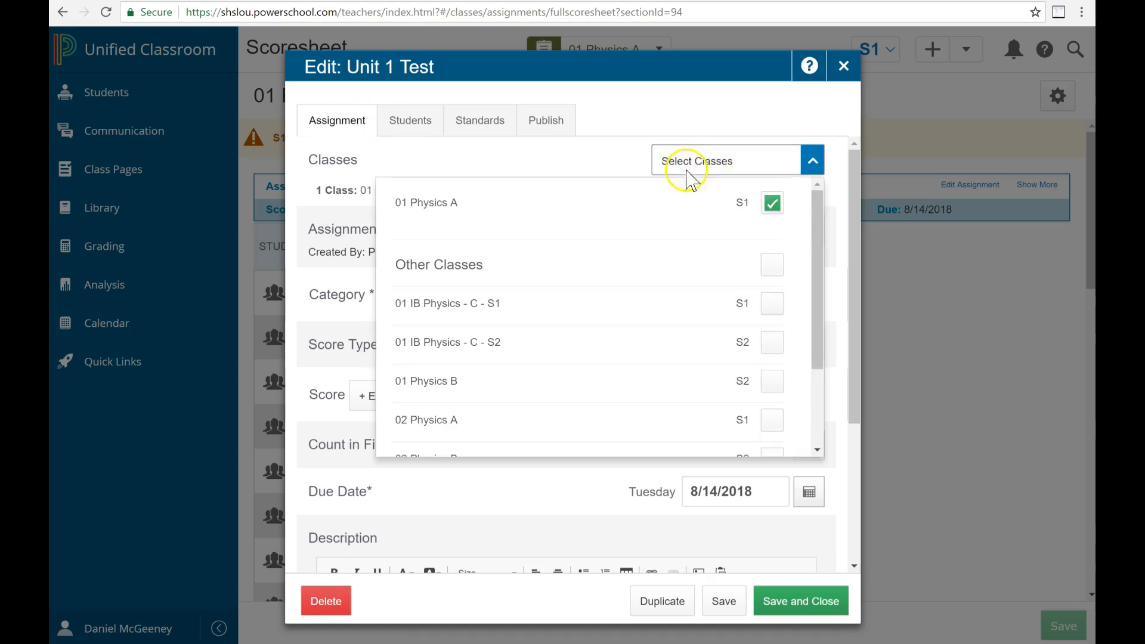
left_click(749, 160)
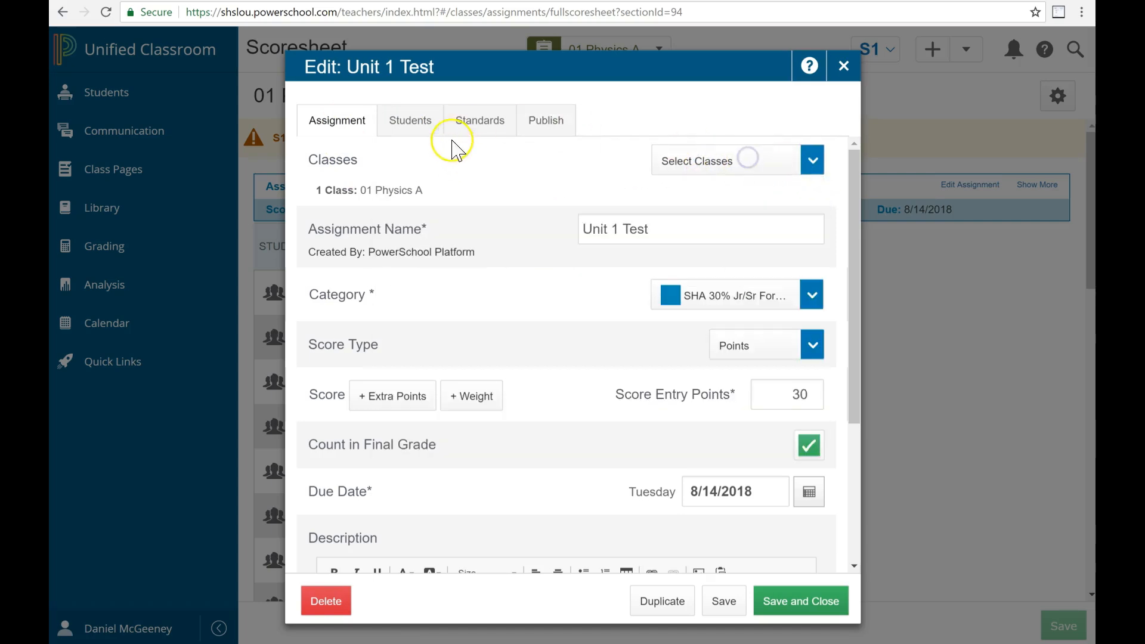
Review the Unit 1 Test's student list, including adding and removing students, and its standards and publishing settings
left_click(412, 132)
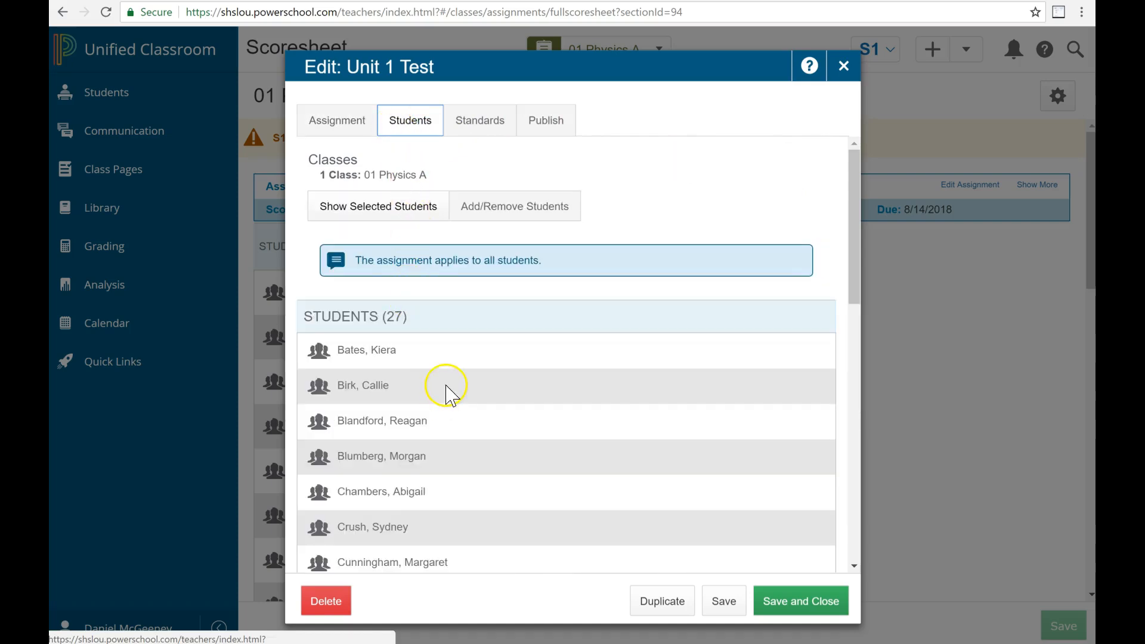
left_click(372, 401)
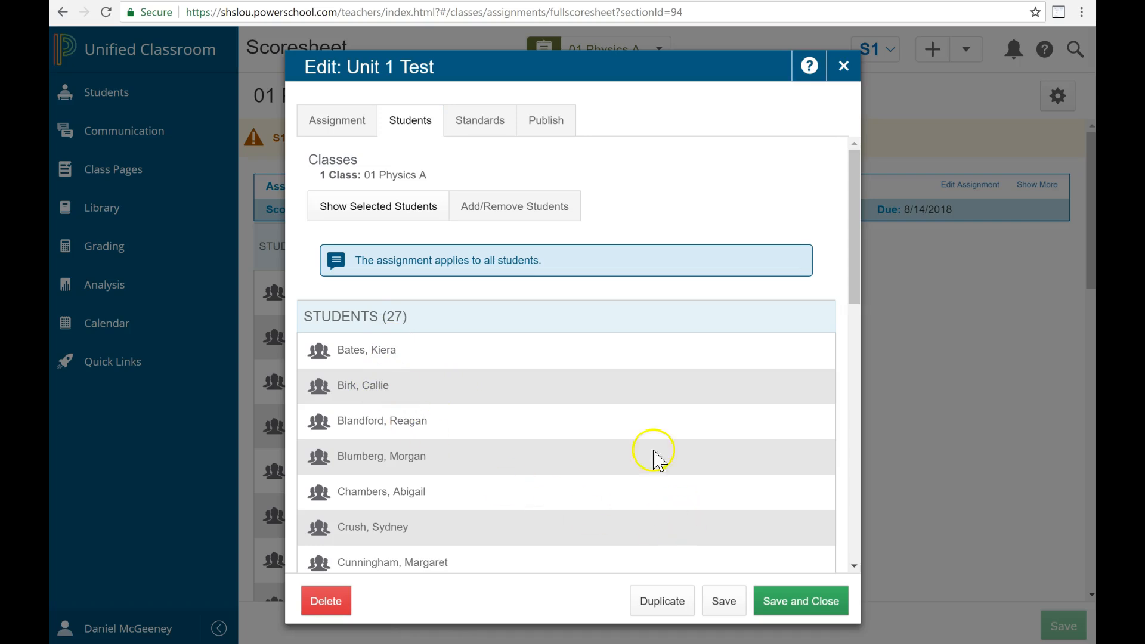
left_click(483, 216)
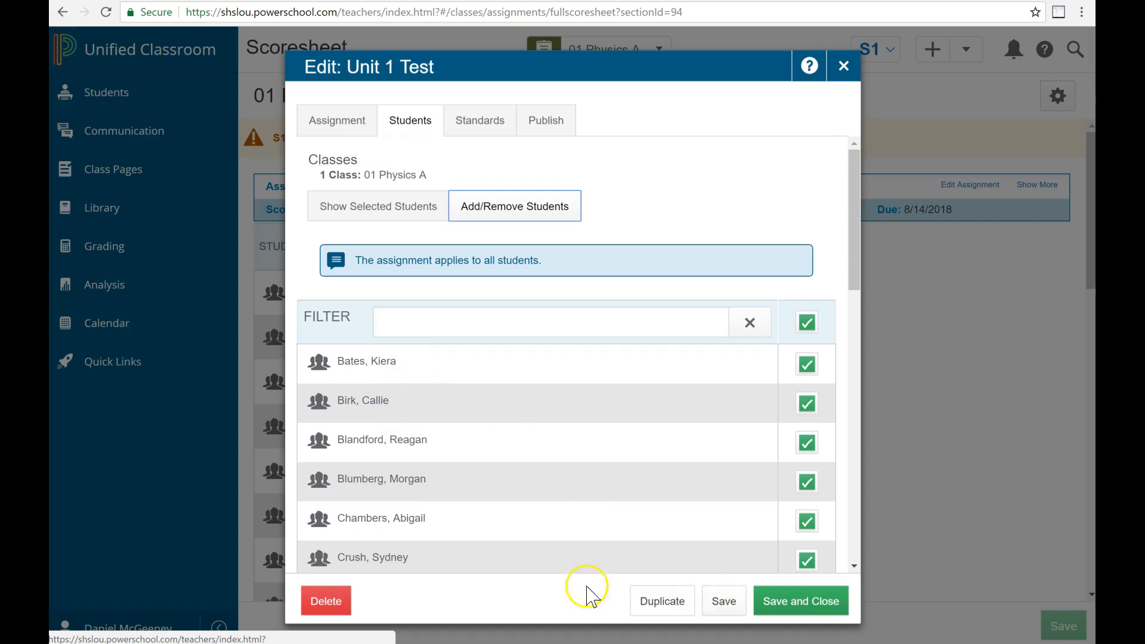
left_click(476, 125)
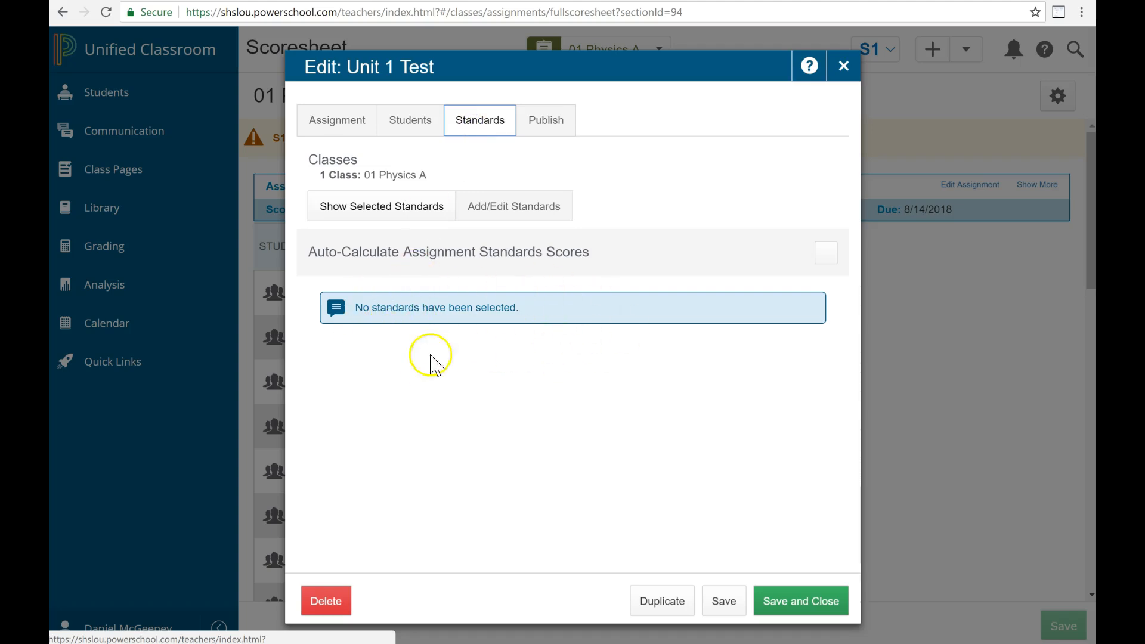
left_click(548, 136)
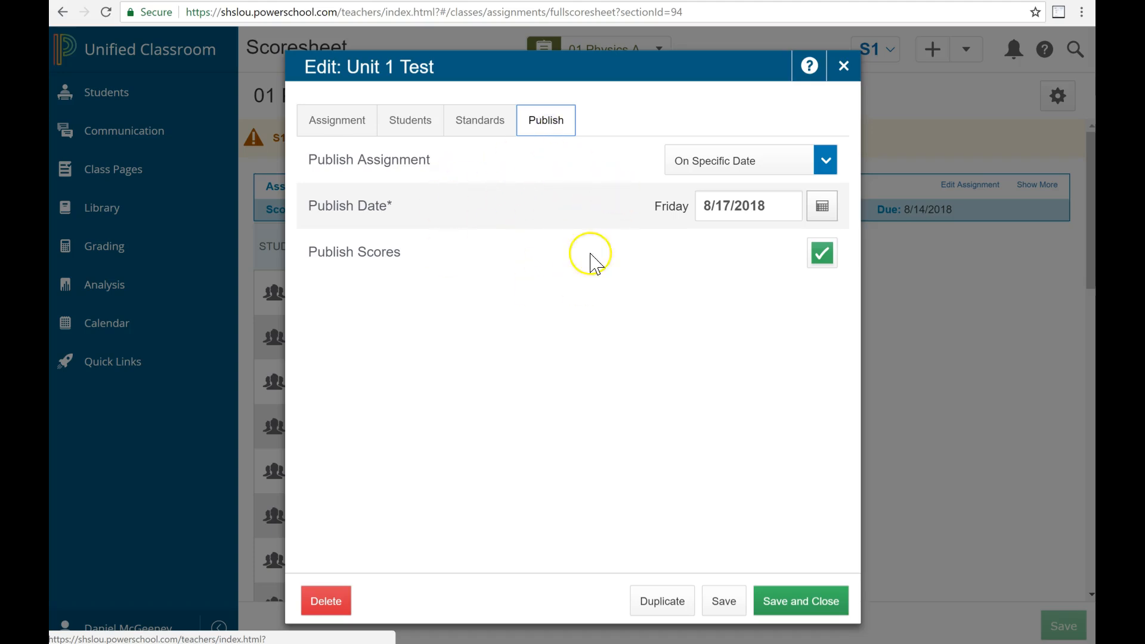
Review the Unit 1 Test's description, save and close the assignment, and dismiss the notification
left_click(349, 130)
scroll(584, 442, "down", 4)
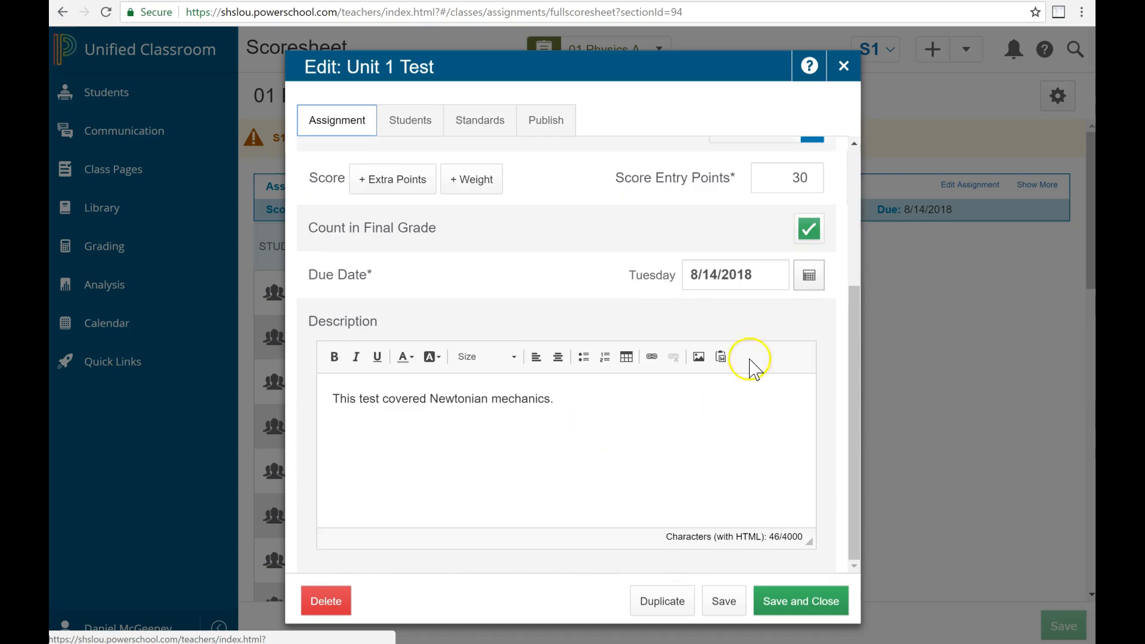
left_click_drag(341, 405, 581, 401)
left_click(582, 401)
scroll(584, 441, "up", 4)
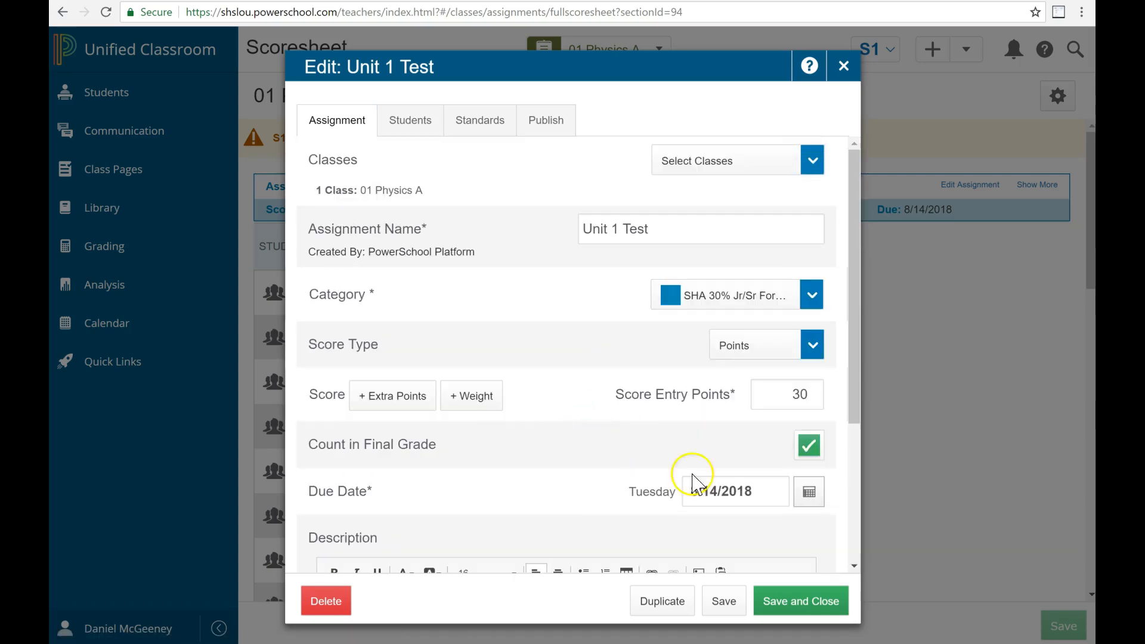
left_click(793, 604)
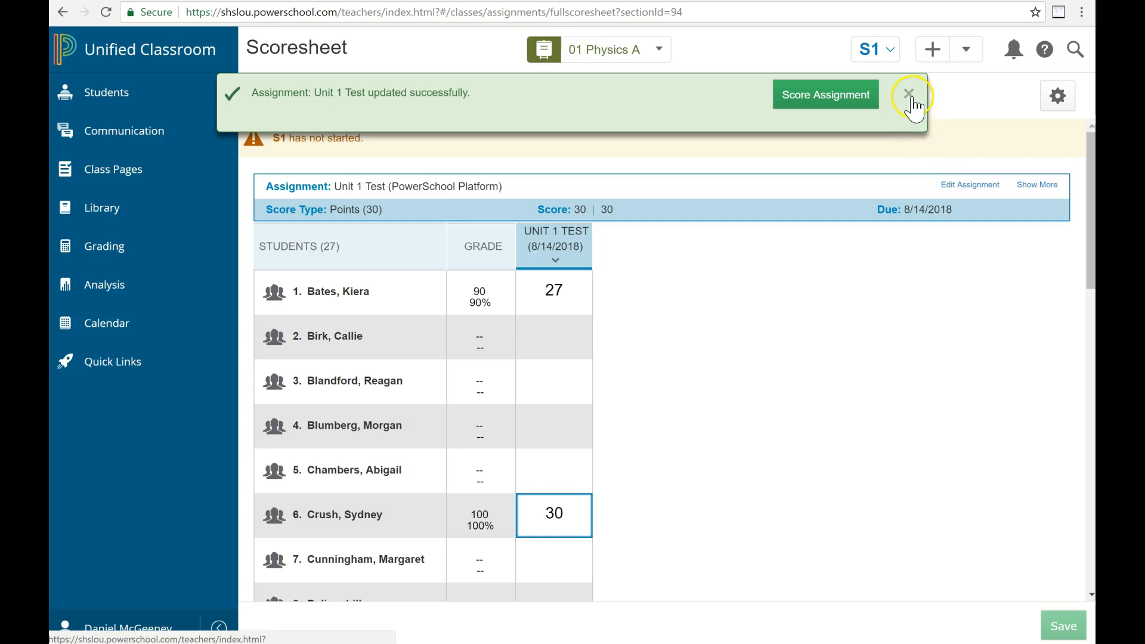
left_click(911, 97)
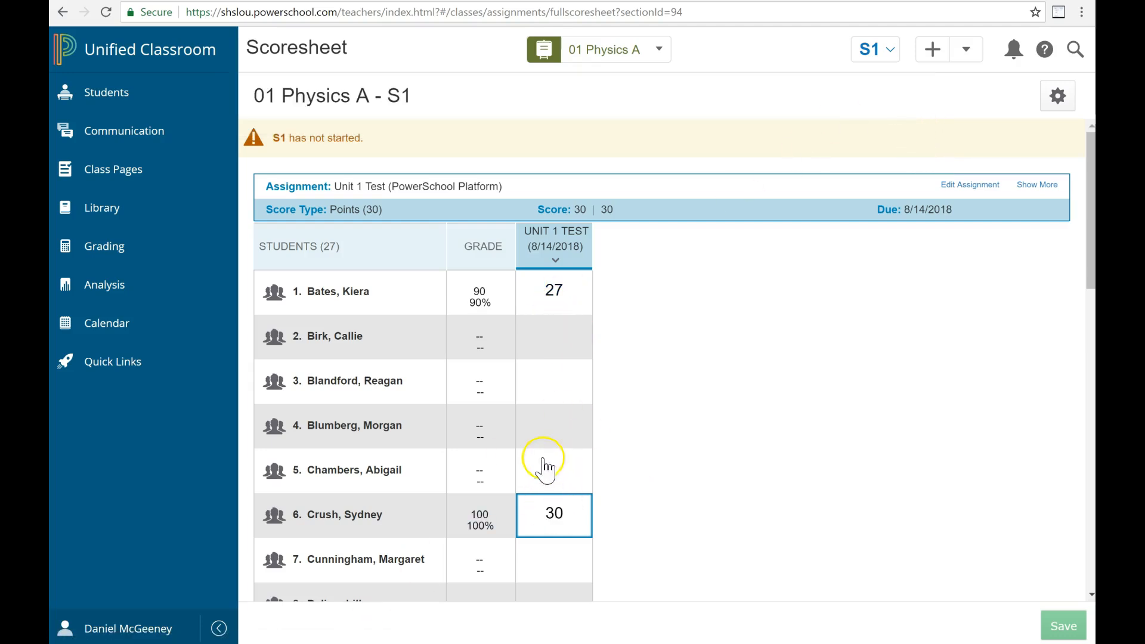
Try to enter ABS as the second student's Unit 1 Test score and choose to continue editing the entry
left_click(563, 340)
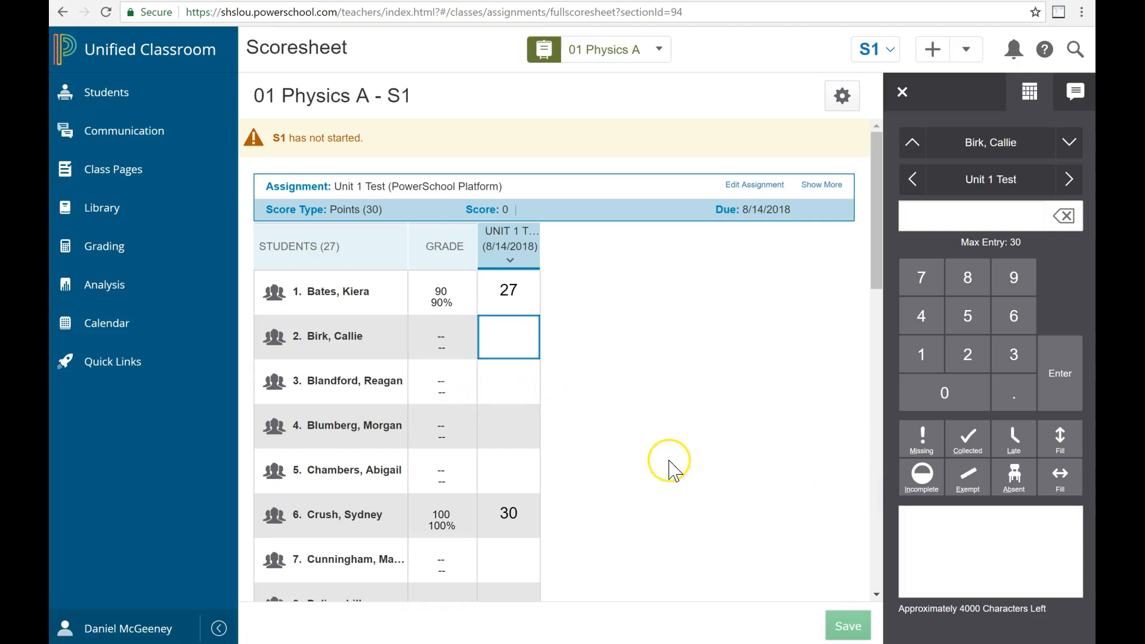
left_click(511, 334)
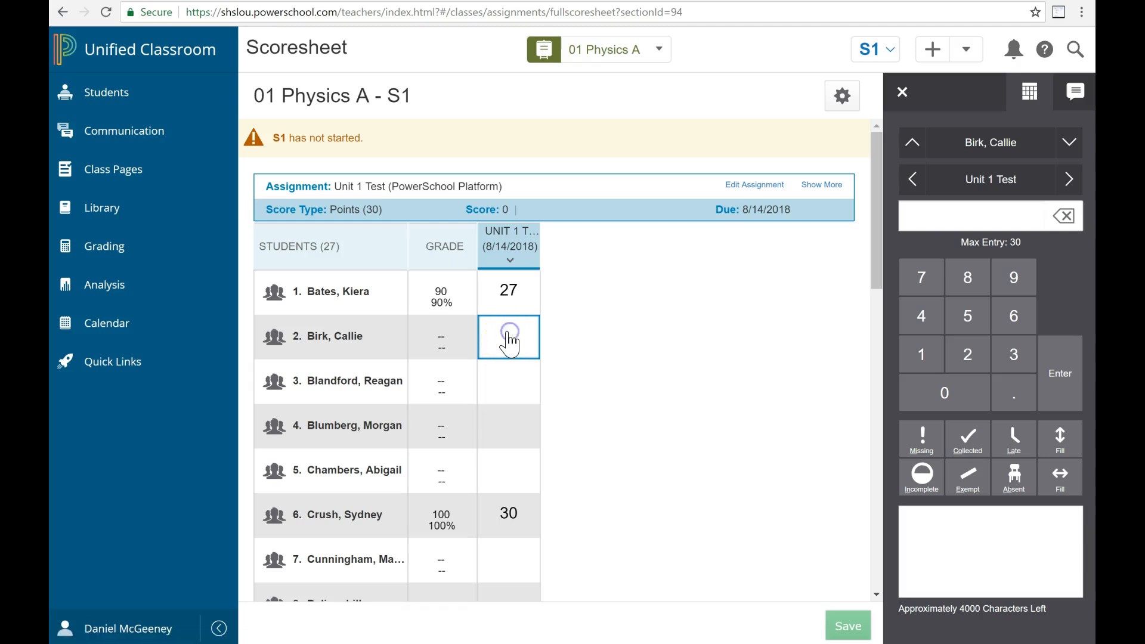
type("ABS")
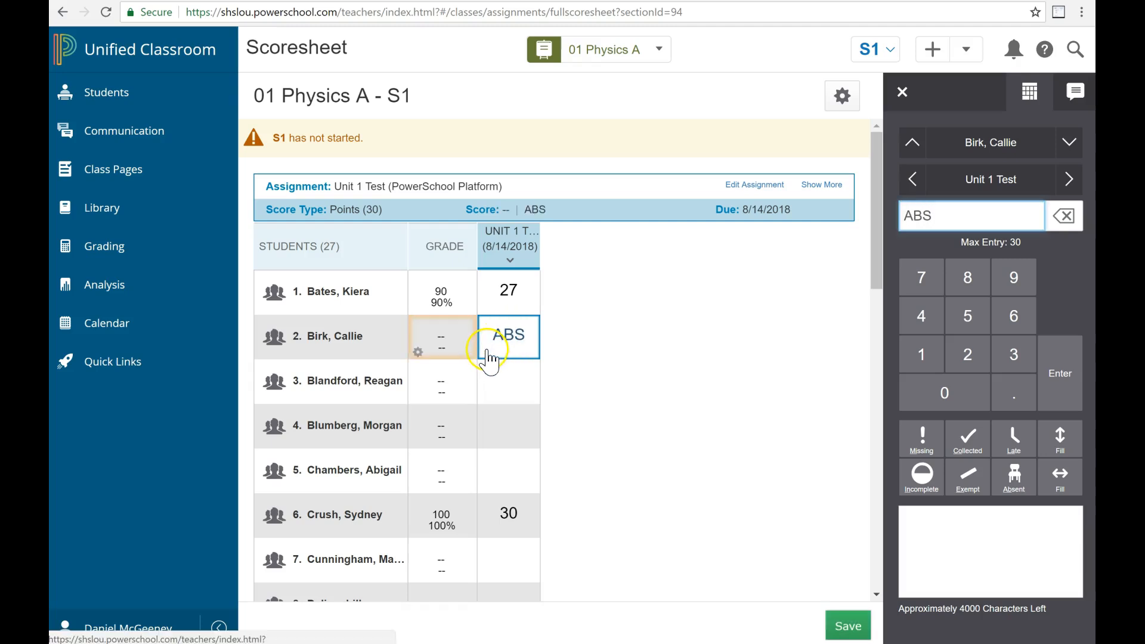
left_click(511, 394)
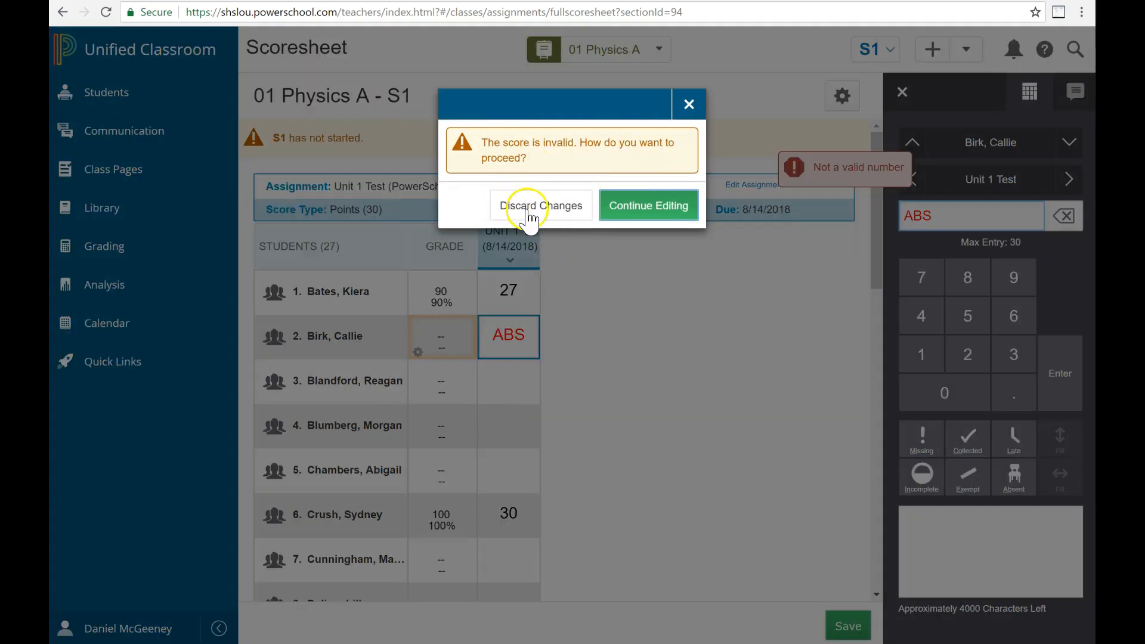
left_click(654, 207)
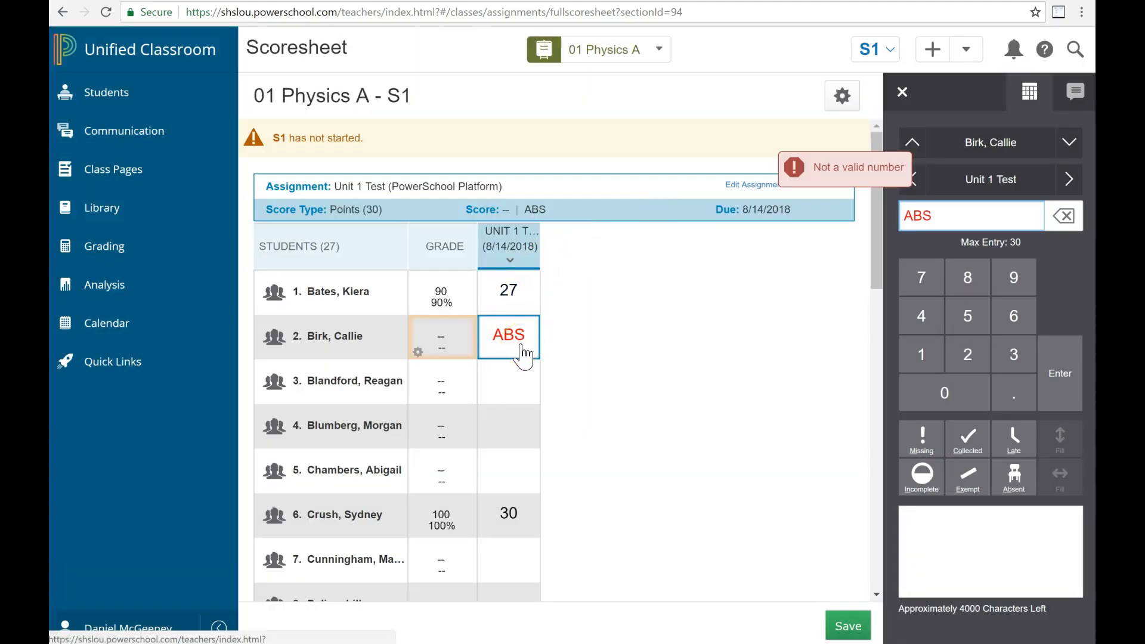
Clear the second student's invalid Unit 1 Test entry, flag the student as Absent and enter a score of 0
key("BackSpace")
key("BackSpace")
key("BackSpace")
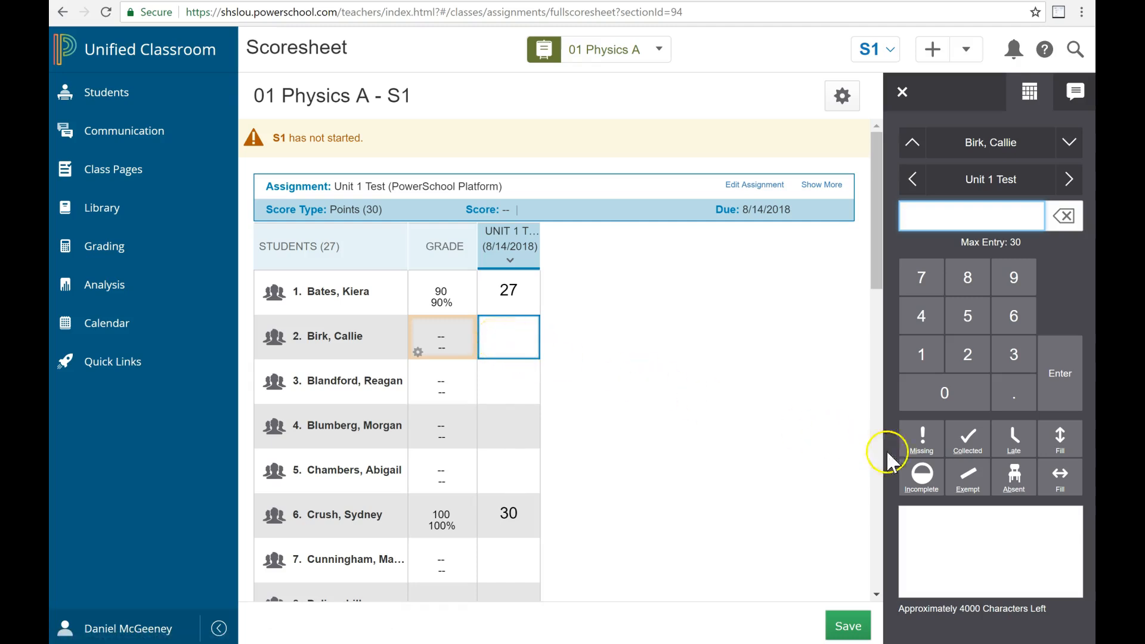
left_click(1016, 486)
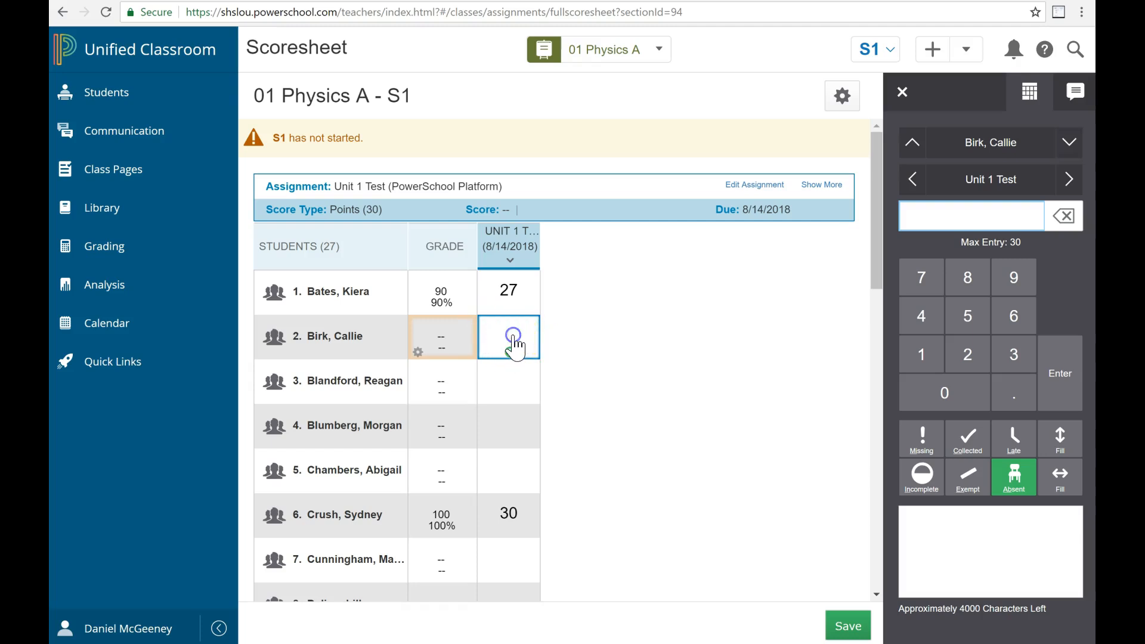
type("0")
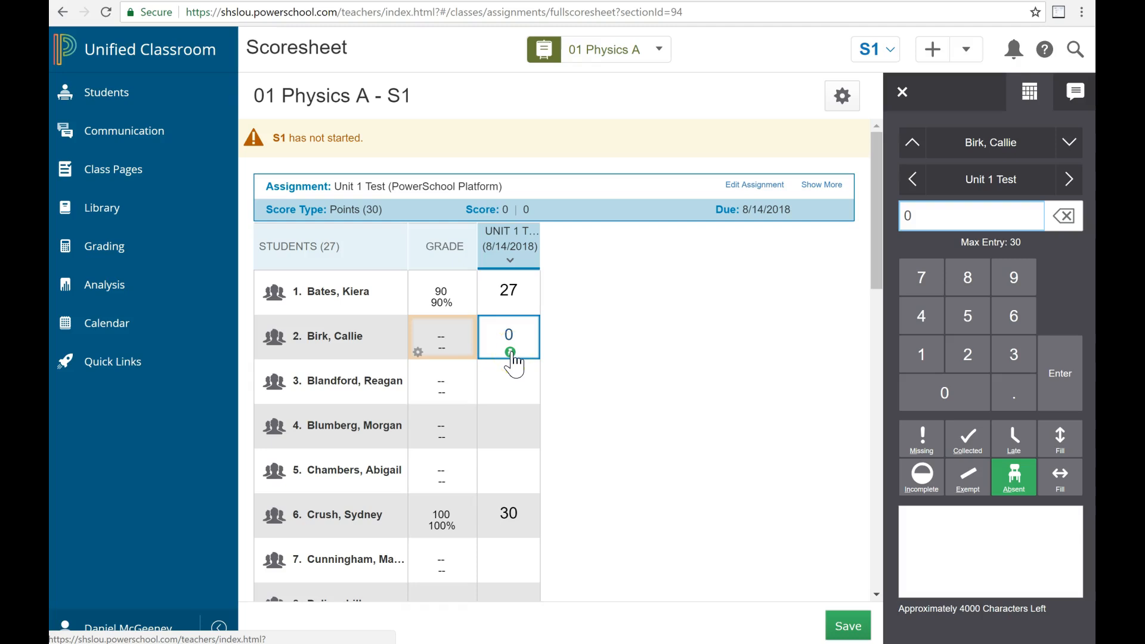
Try the Missing and Late flags on the fourth student's Unit 1 Test score and remove both again
left_click(512, 428)
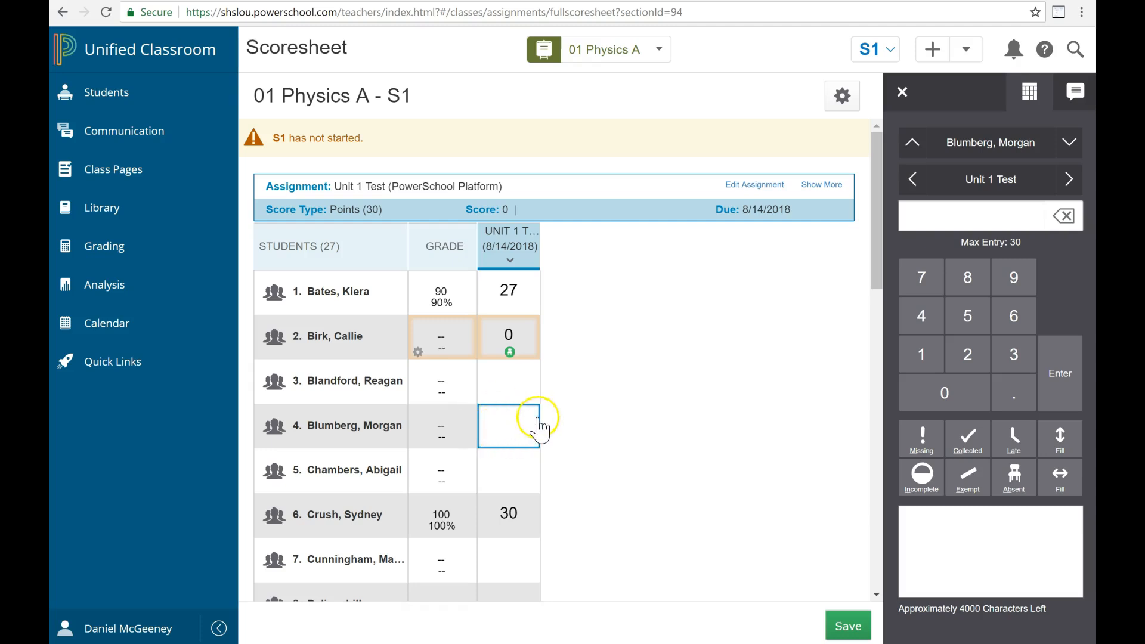
left_click(926, 452)
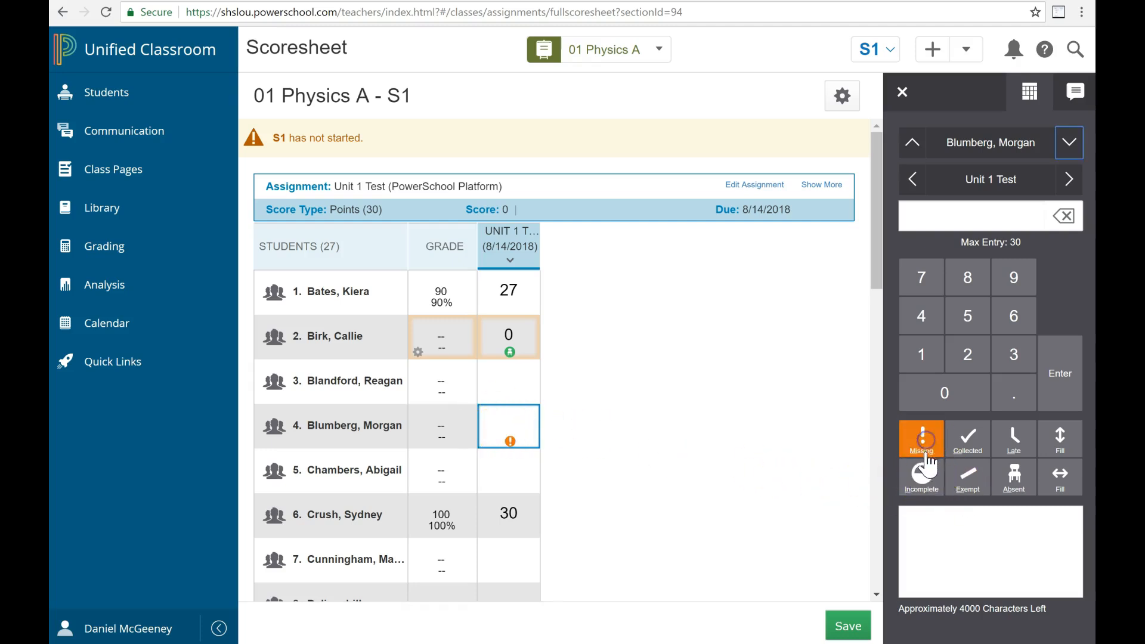
left_click(1020, 445)
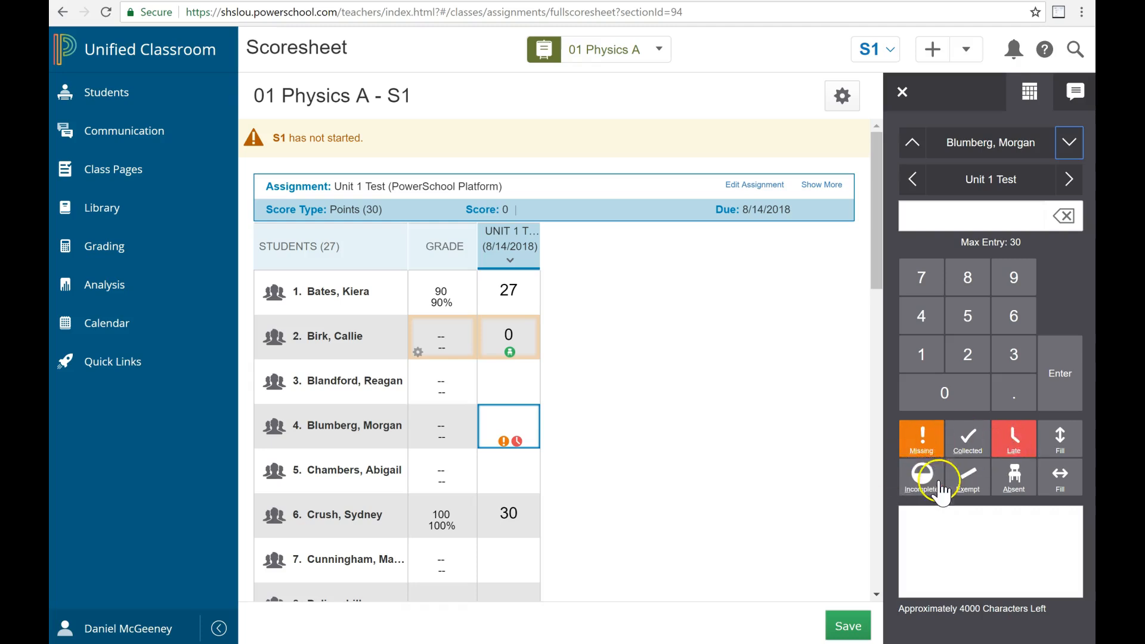
left_click(931, 456)
left_click(1014, 441)
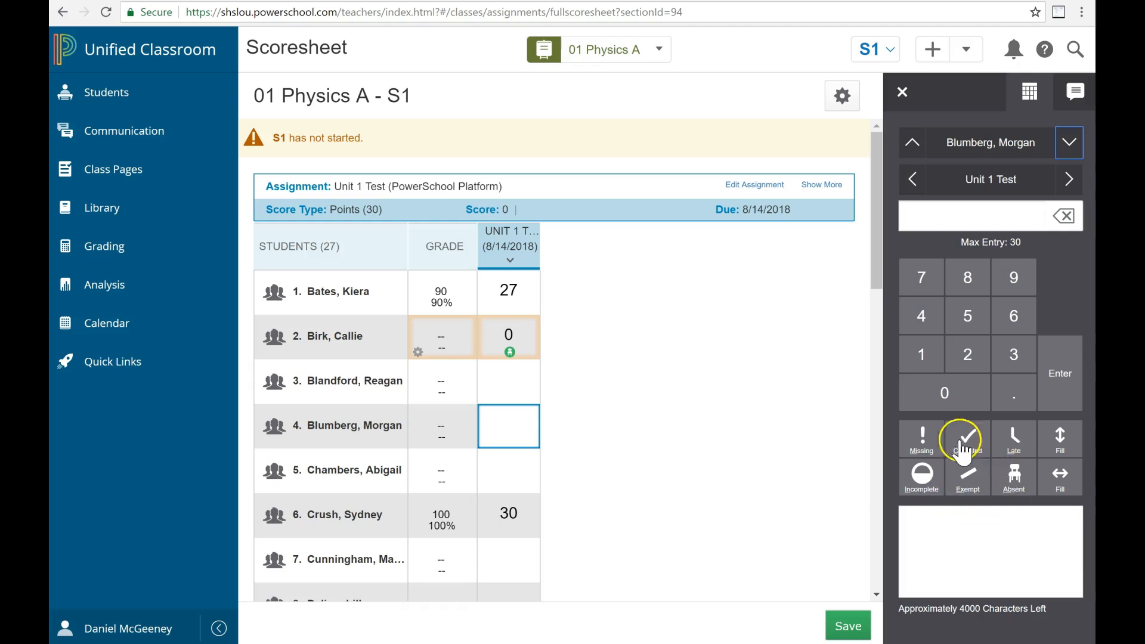
Mark the fourth student's Unit 1 Test as Exempt and give it a score of 0
left_click(971, 484)
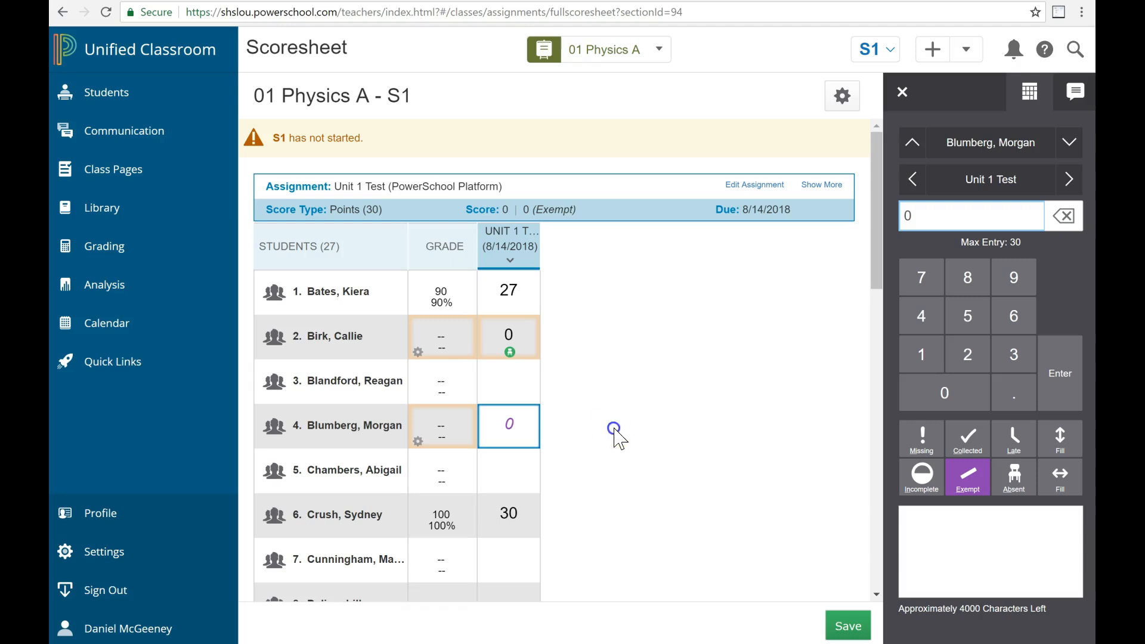
left_click(509, 427)
left_click(533, 447)
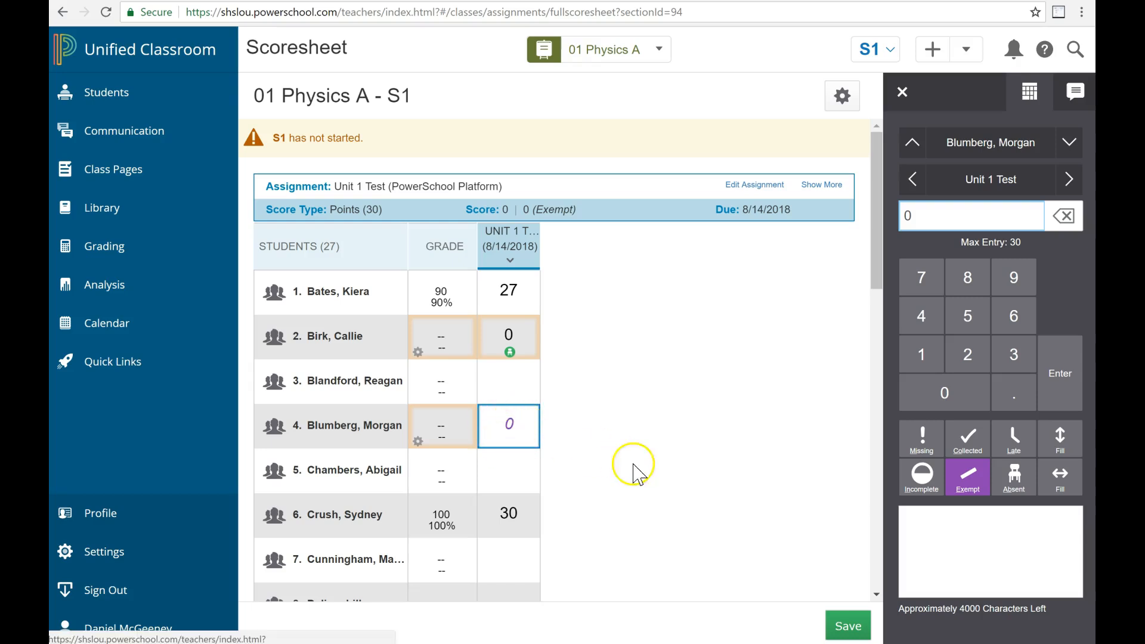
Enter 29 as the ninth student's Unit 1 Test score, fill the column's empty scores with it and accept the fill
scroll(638, 531, "down", 3)
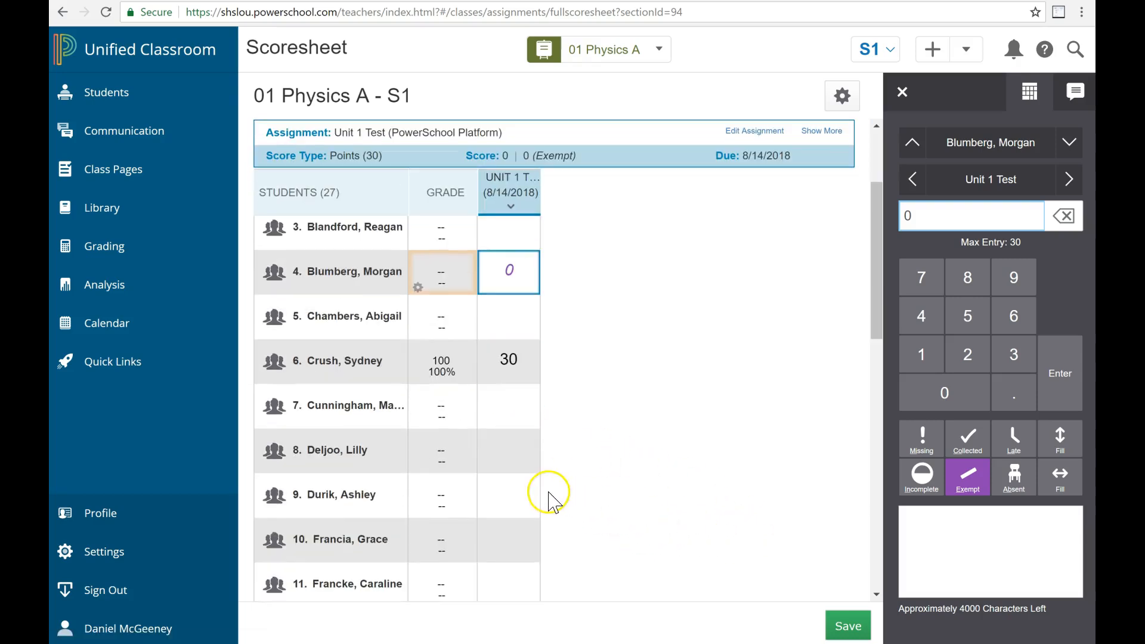
scroll(510, 534, "down", 10)
scroll(516, 513, "down", 2)
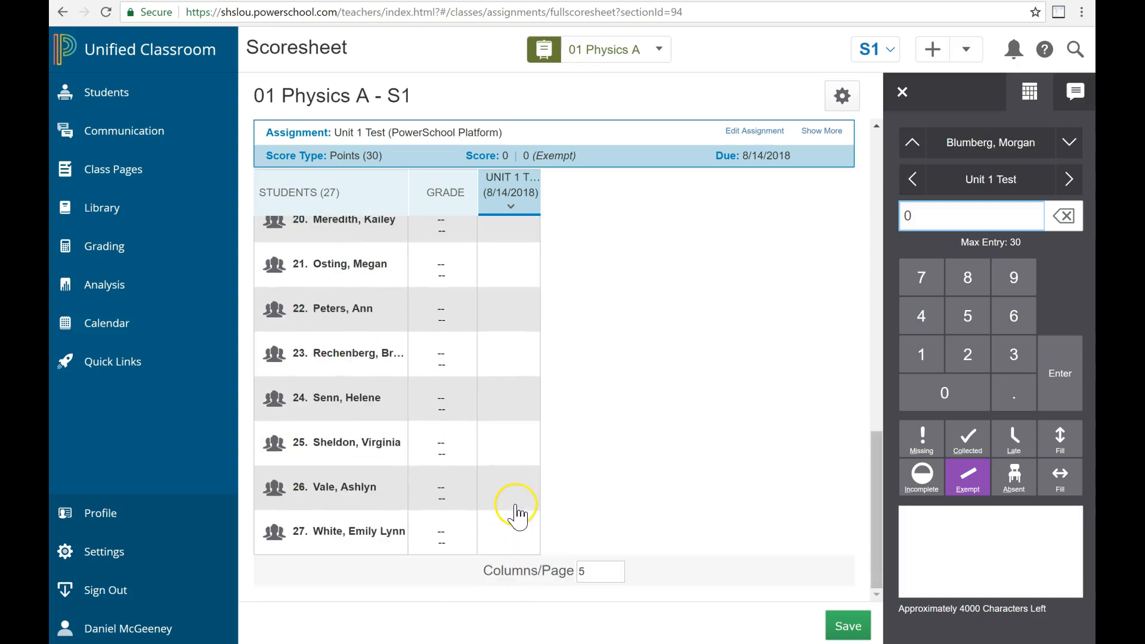
scroll(515, 512, "up", 15)
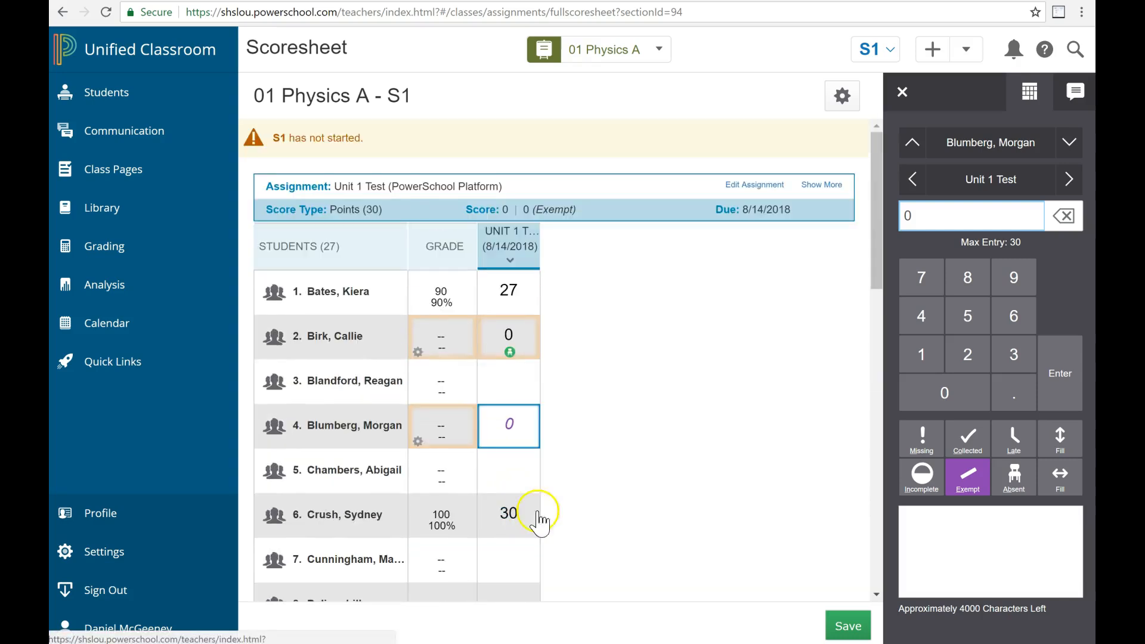
scroll(537, 512, "down", 3)
scroll(510, 554, "down", 2)
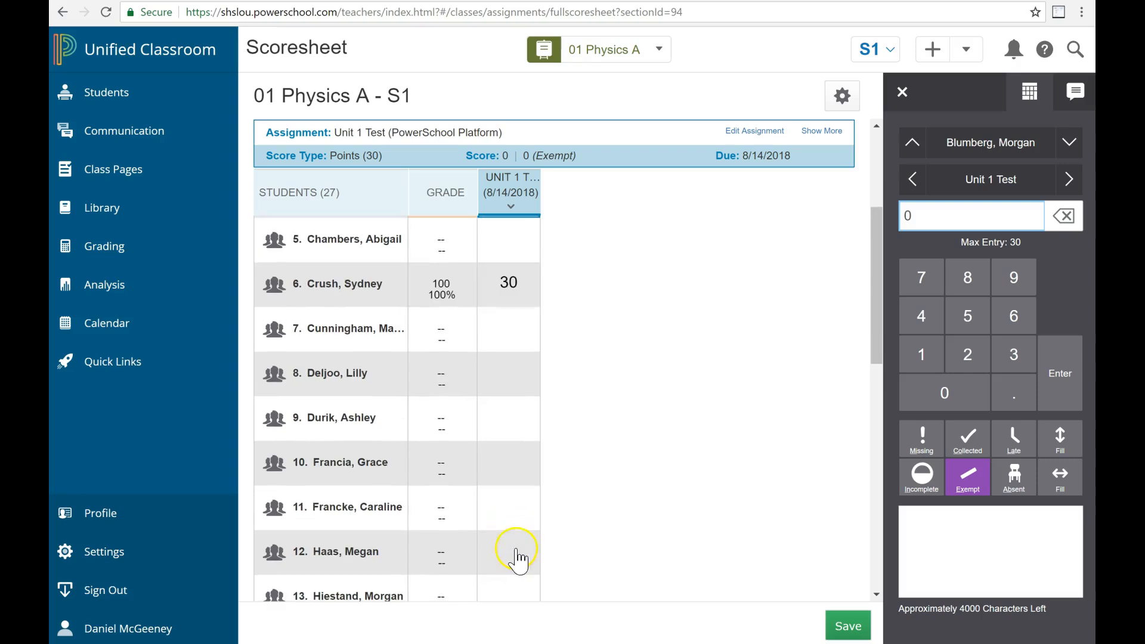
scroll(508, 479, "up", 2)
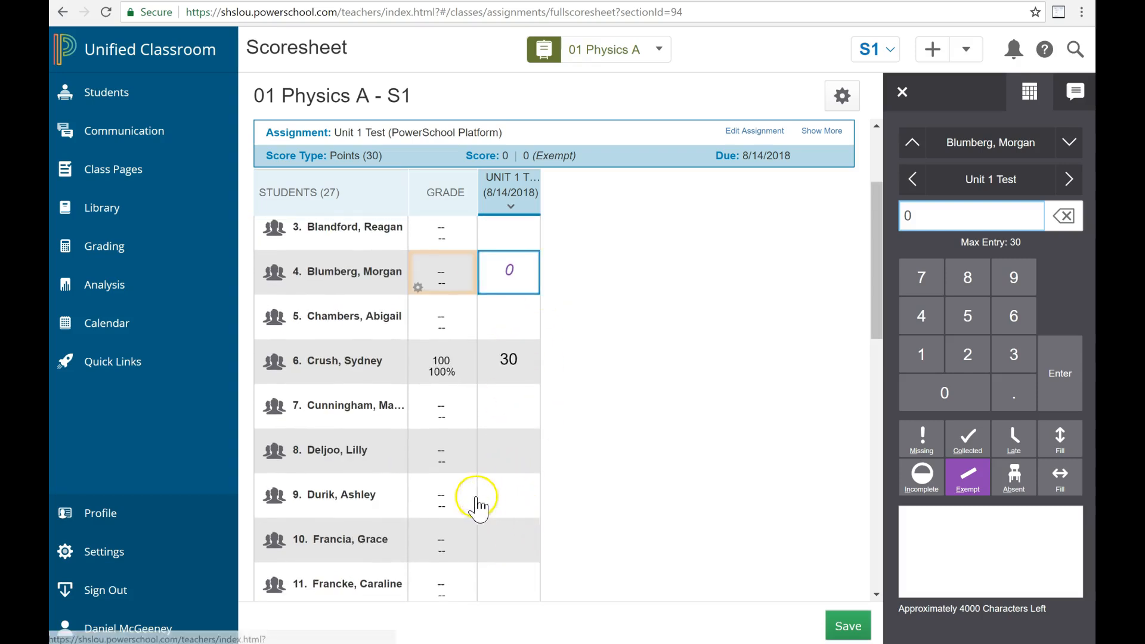
left_click(511, 499)
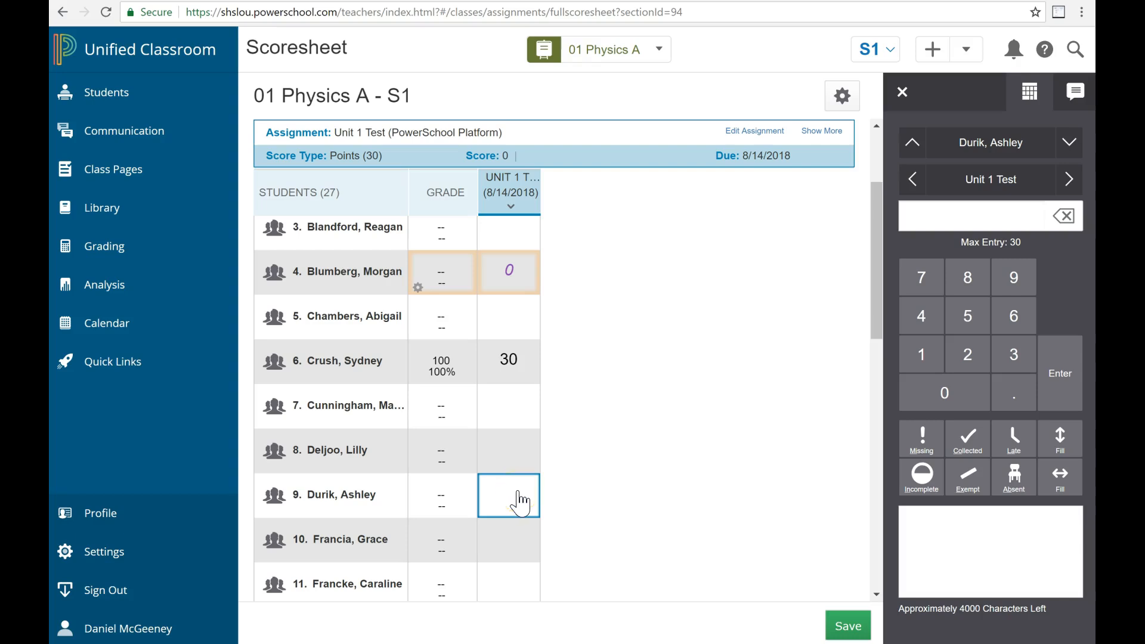
type("29")
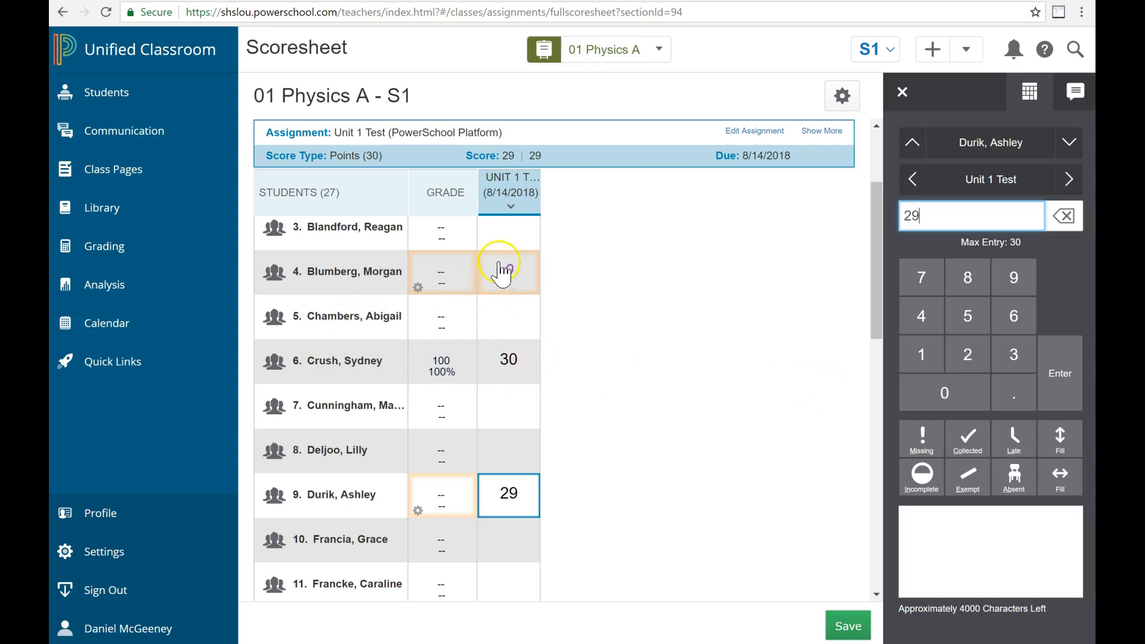
left_click(1061, 443)
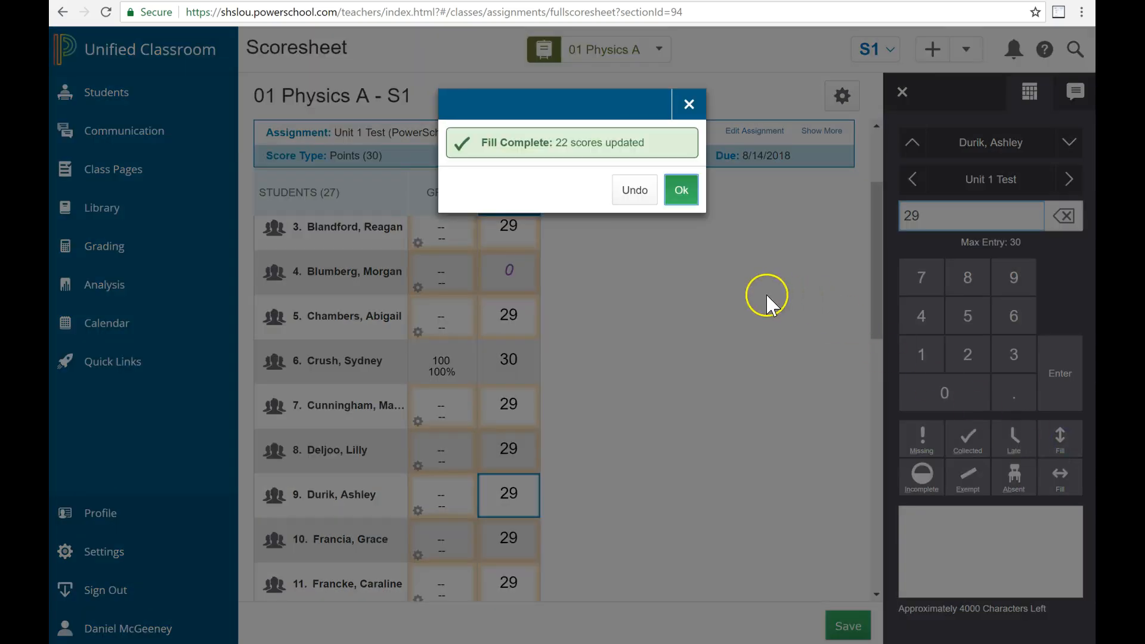
left_click(679, 188)
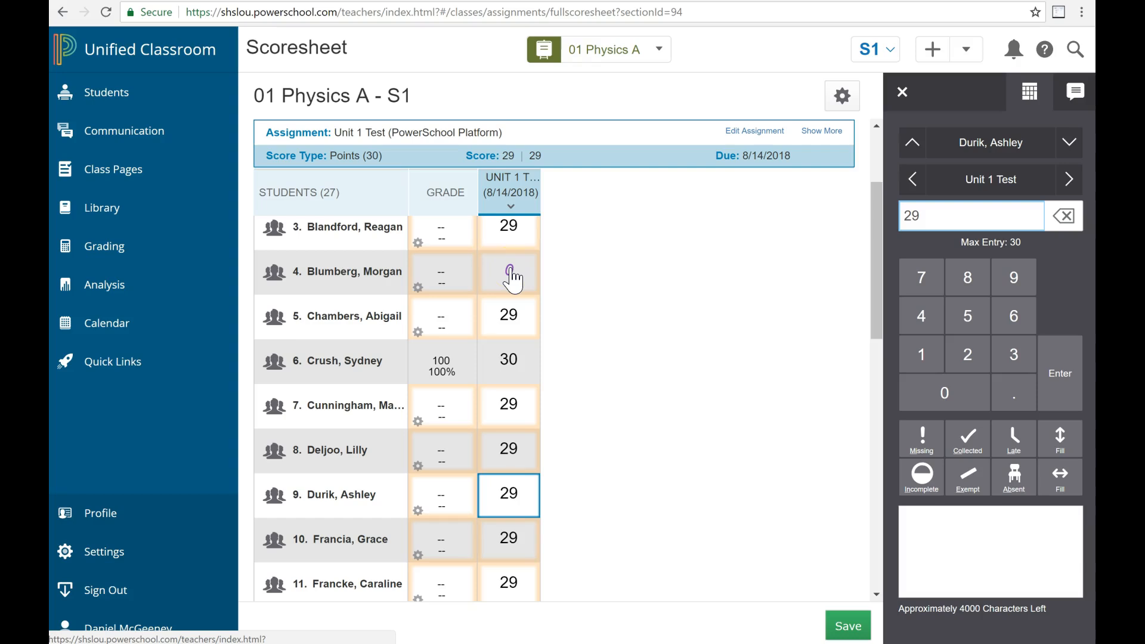
Delete the eighth student's Unit 1 Test score, fill the blank value through the whole column and accept the clearing
scroll(525, 385, "down", 2)
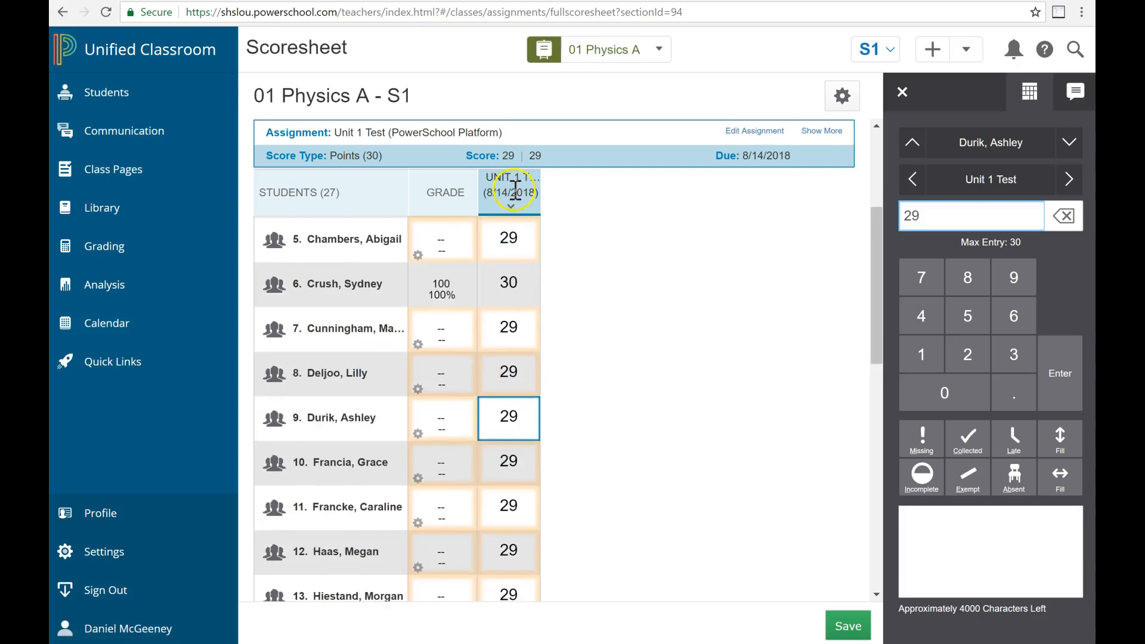
left_click(513, 374)
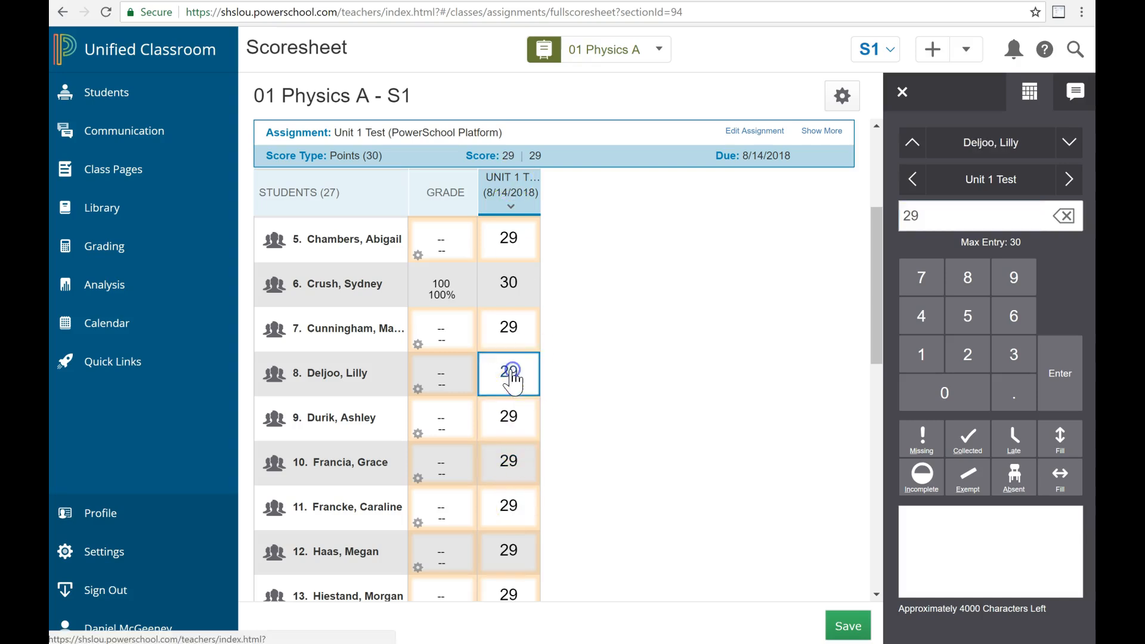
left_click(567, 397)
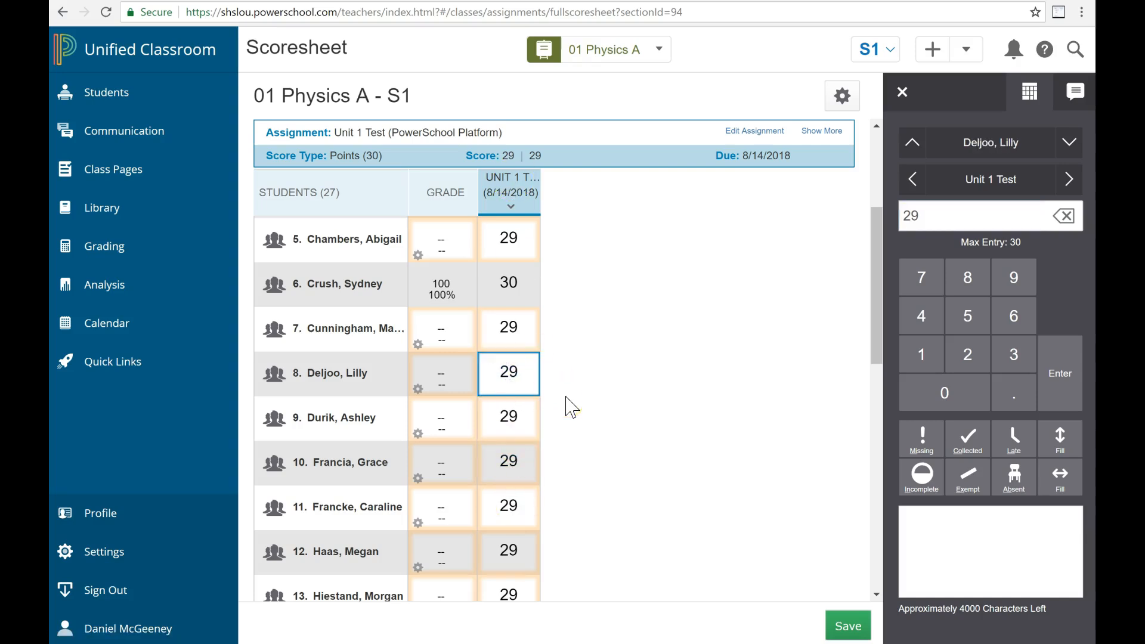
key("BackSpace")
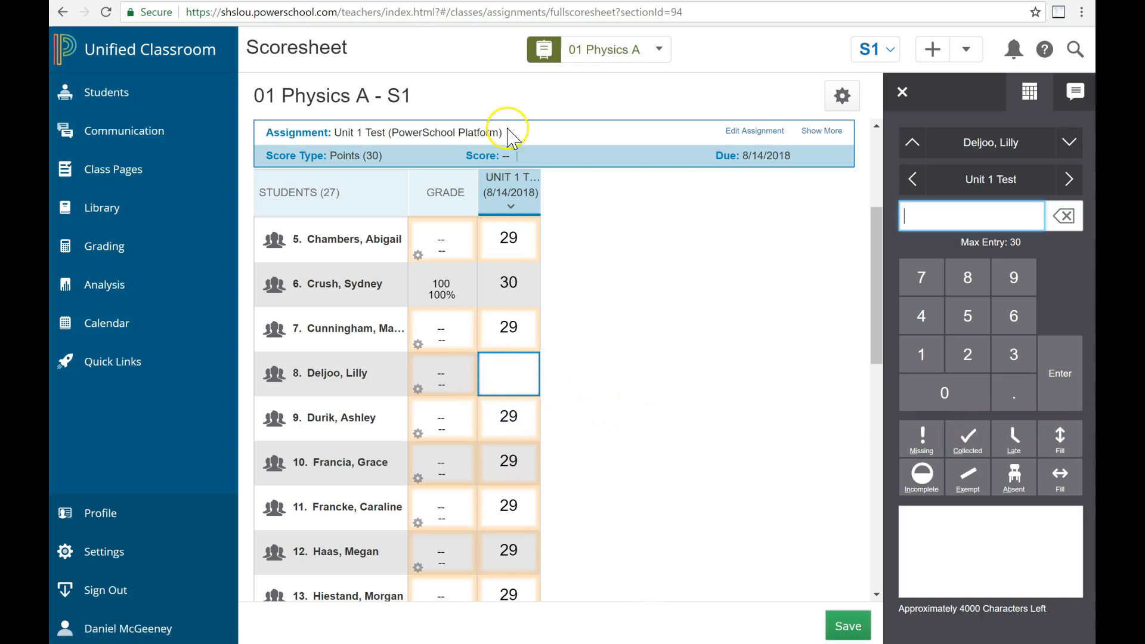
left_click(1065, 444)
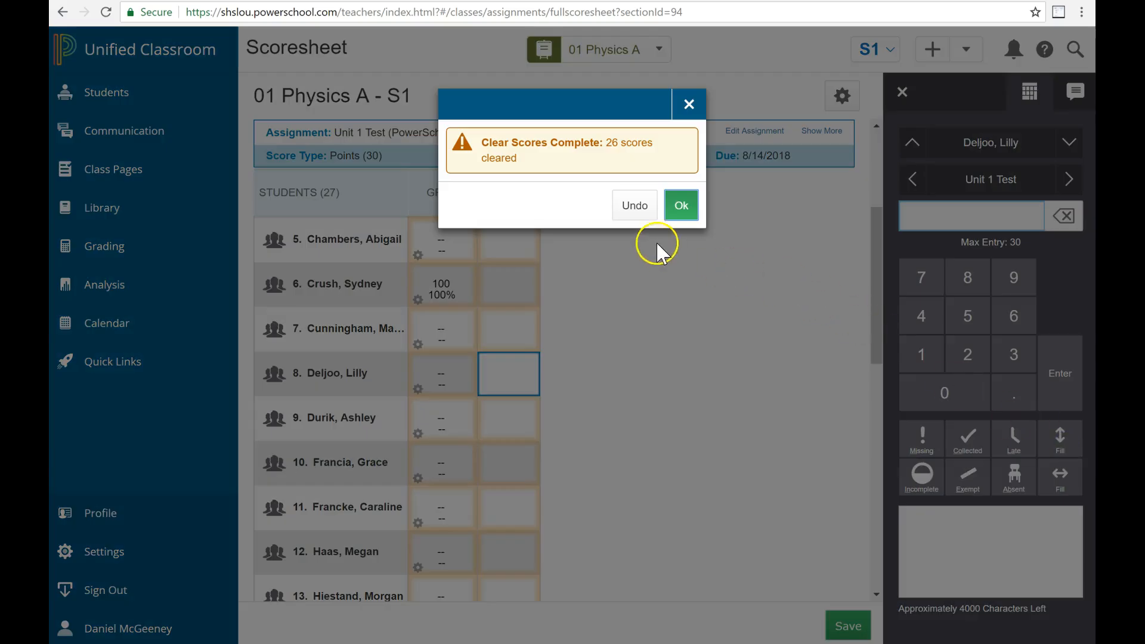
left_click(681, 205)
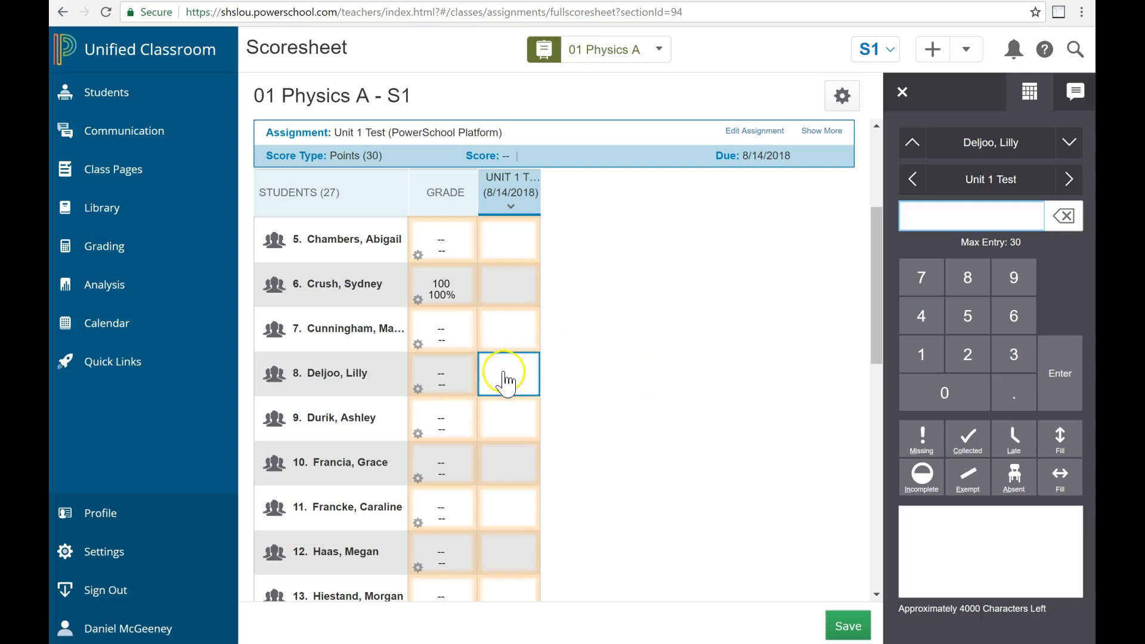
Enter Unit 1 Test scores of 27 for the seventh student and 14 for the tenth student
left_click(524, 325)
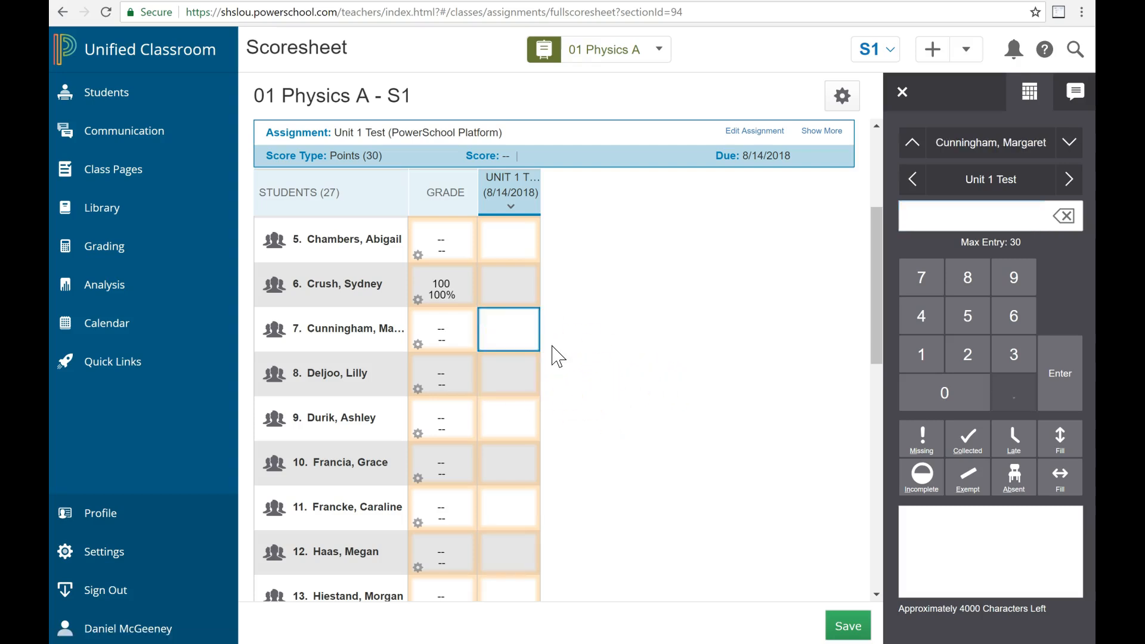
type("27")
left_click(508, 460)
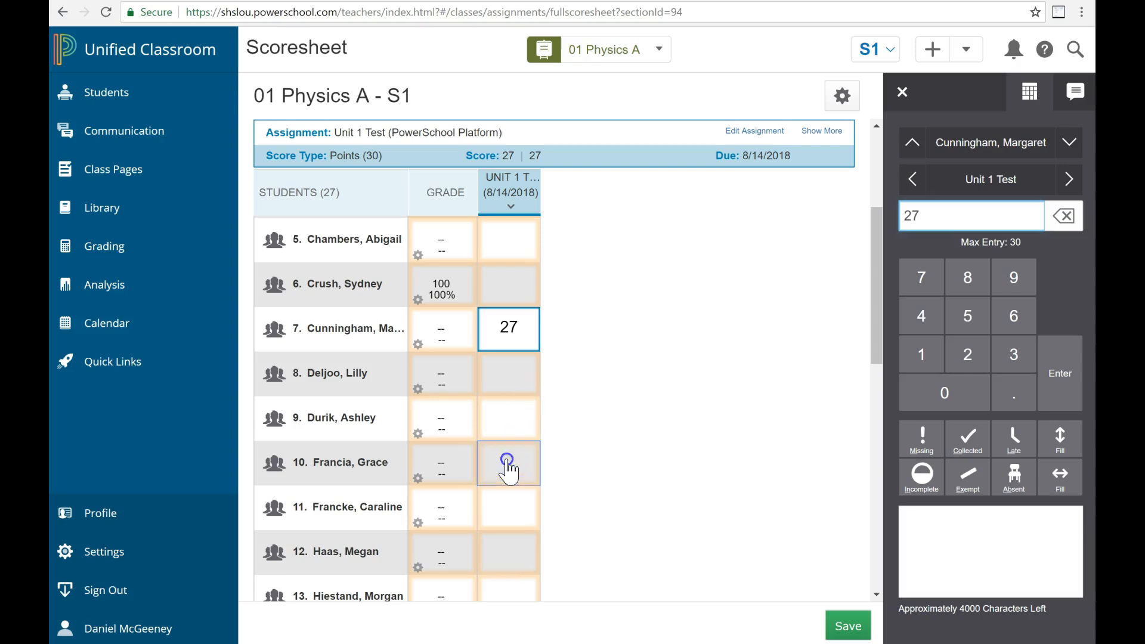
type("14")
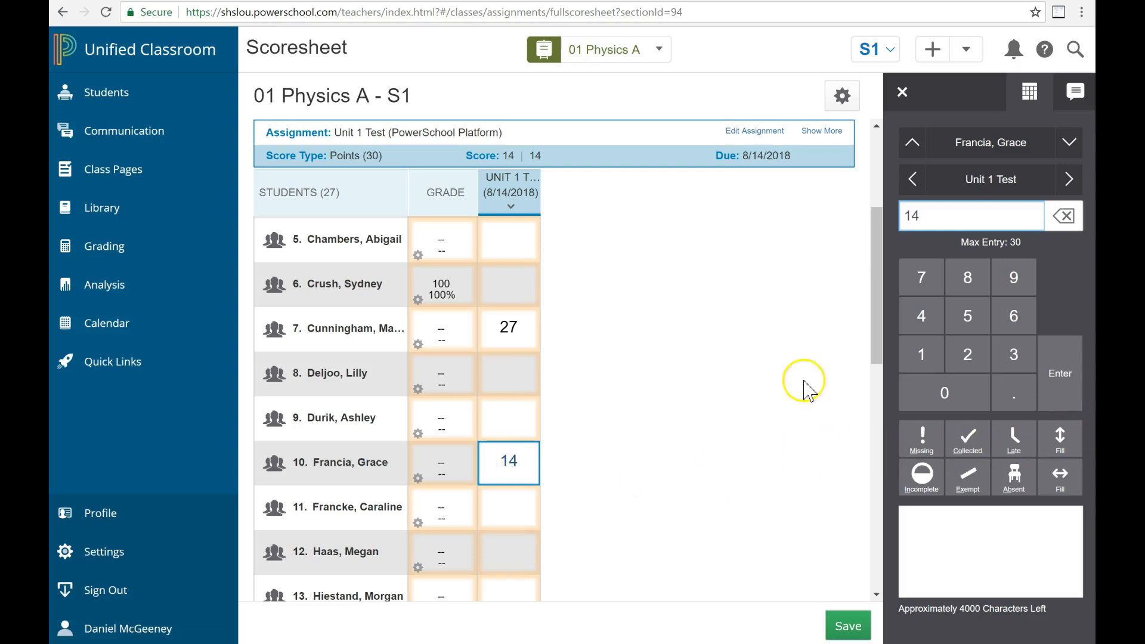
Fill the remaining empty Unit 1 Test scores with 14, accept the fill and save the scoresheet
left_click(1065, 439)
left_click(696, 203)
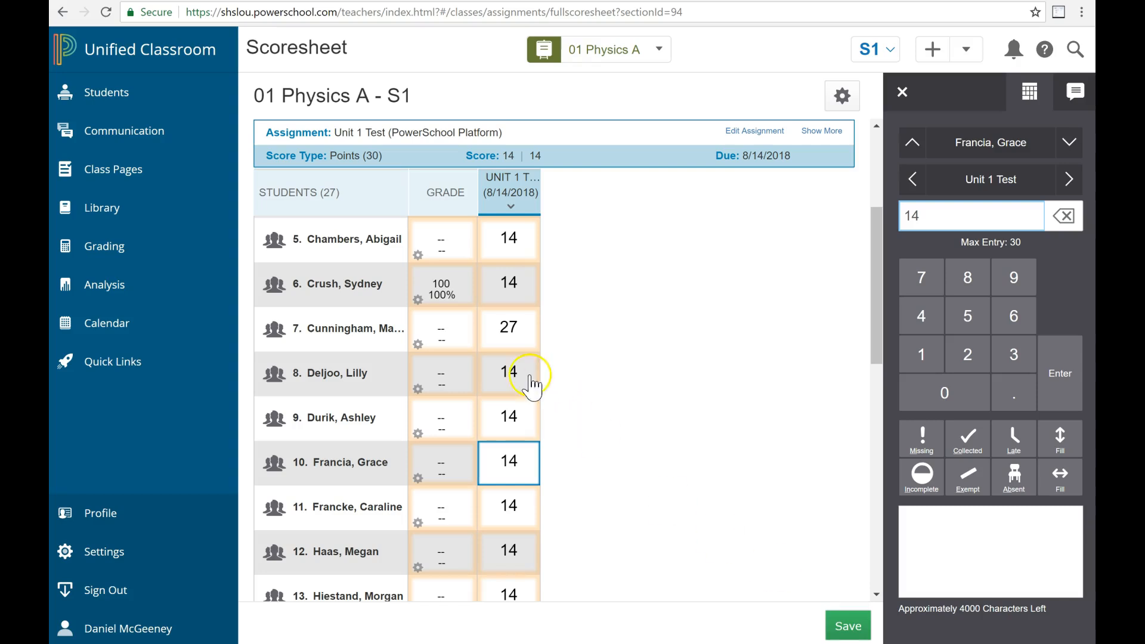
left_click(849, 626)
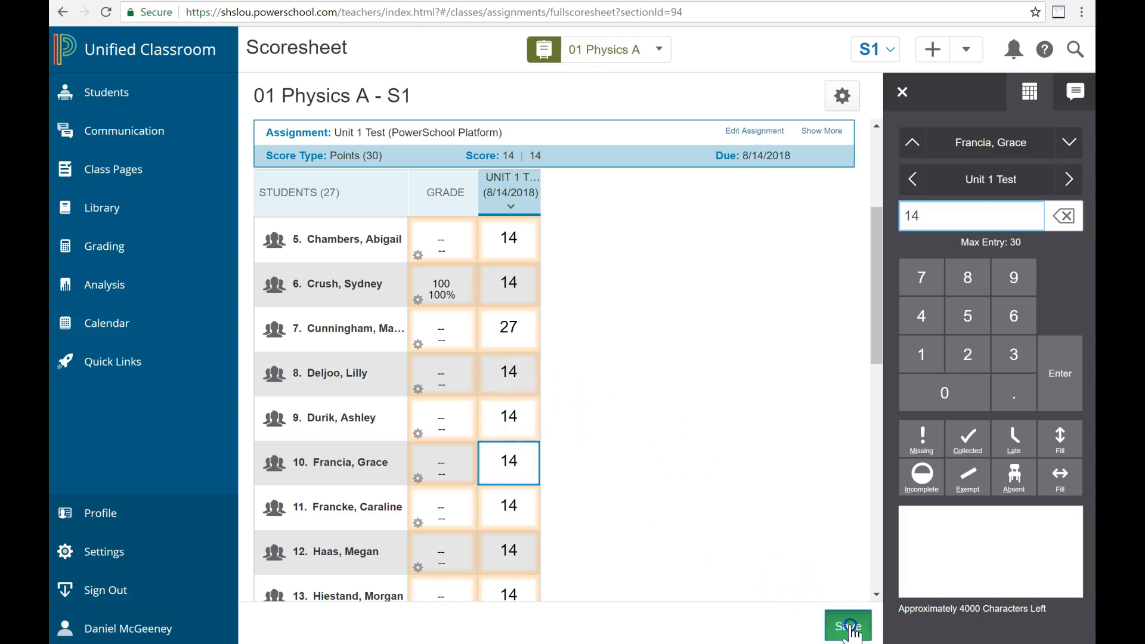